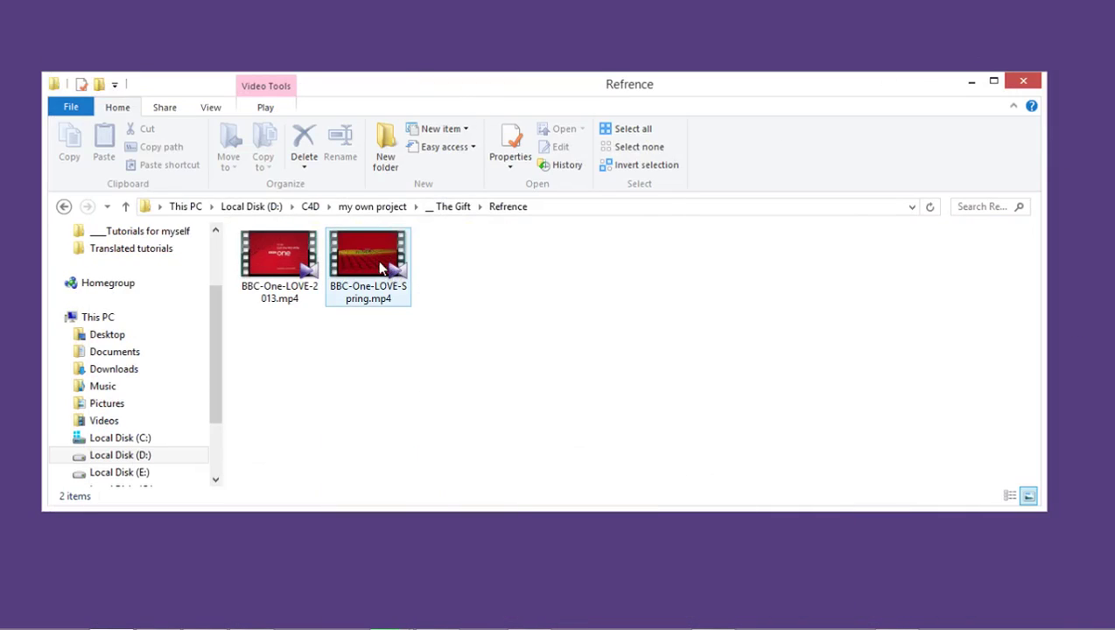
Select BBC-One-LOVE-Spring.mp4 in the Refrence folder and bring up its context menu.
click(376, 263)
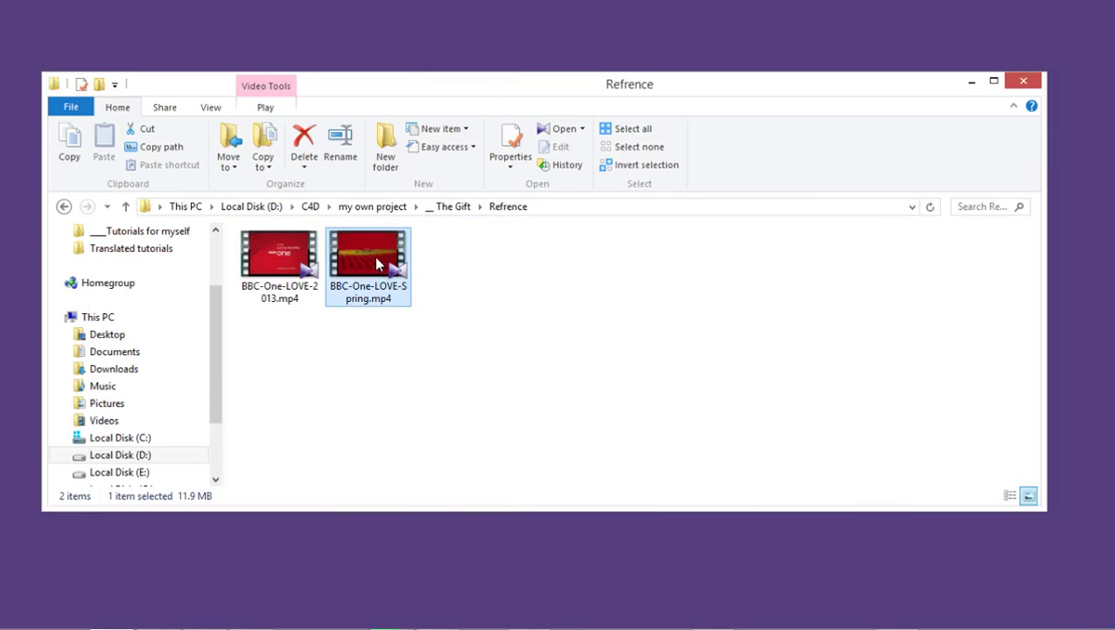
right_click(374, 255)
click(343, 242)
Play the Spring clip in Windows Media Player and drag its window down to a smaller size.
right_click(383, 252)
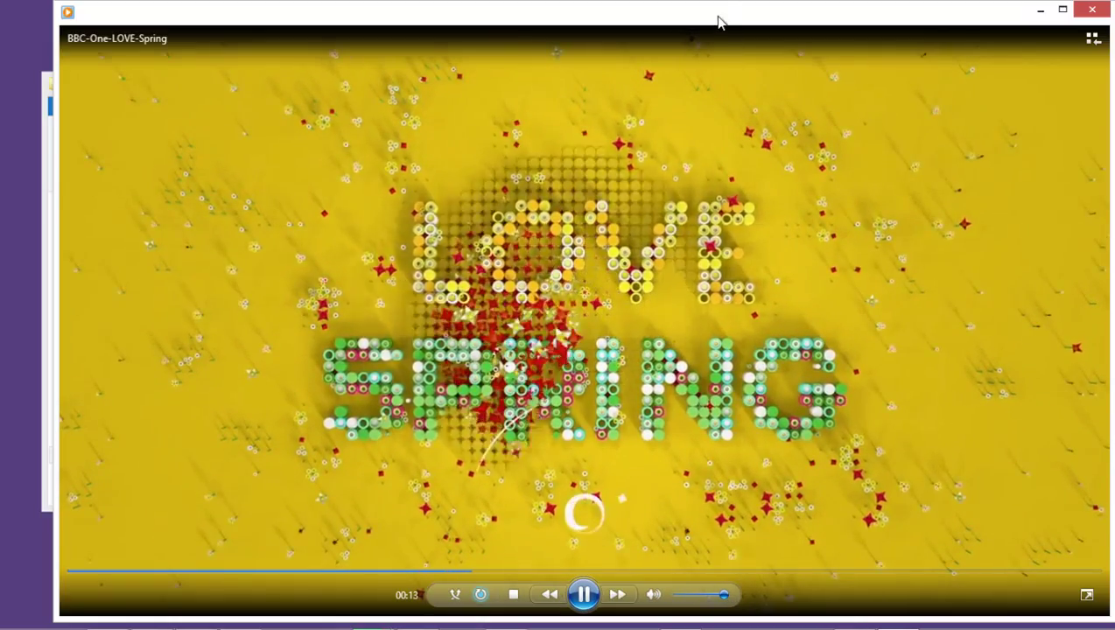
drag(725, 7, 665, 131)
mouse_move(674, 201)
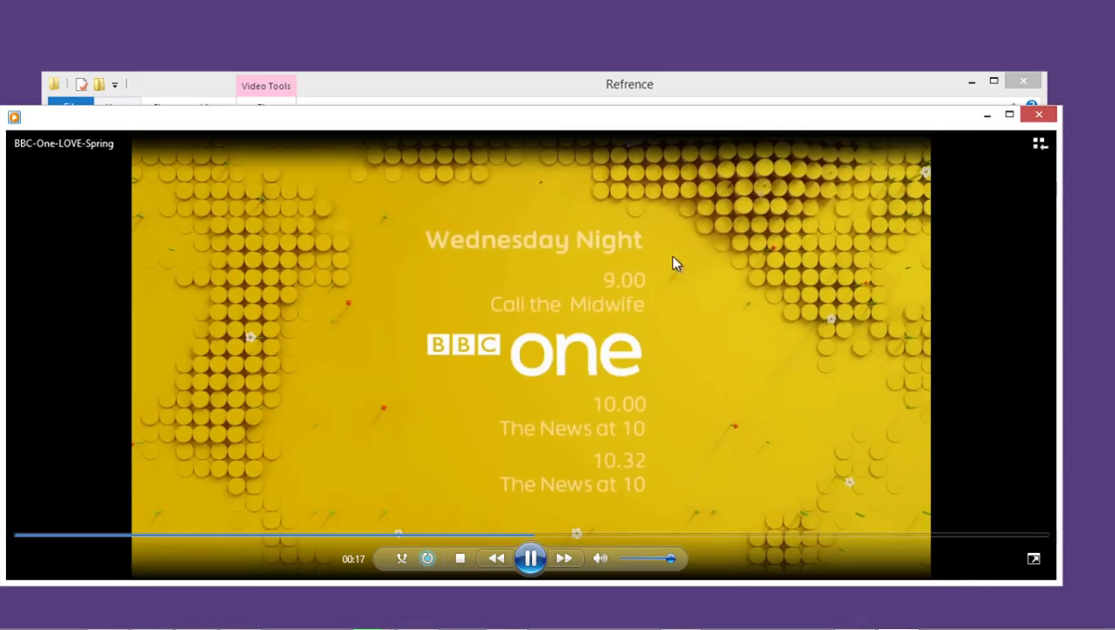
Close the player, return to The Gift folder, and open FinalMovies to select aGift.mp4.
click(1039, 115)
click(64, 207)
click(273, 342)
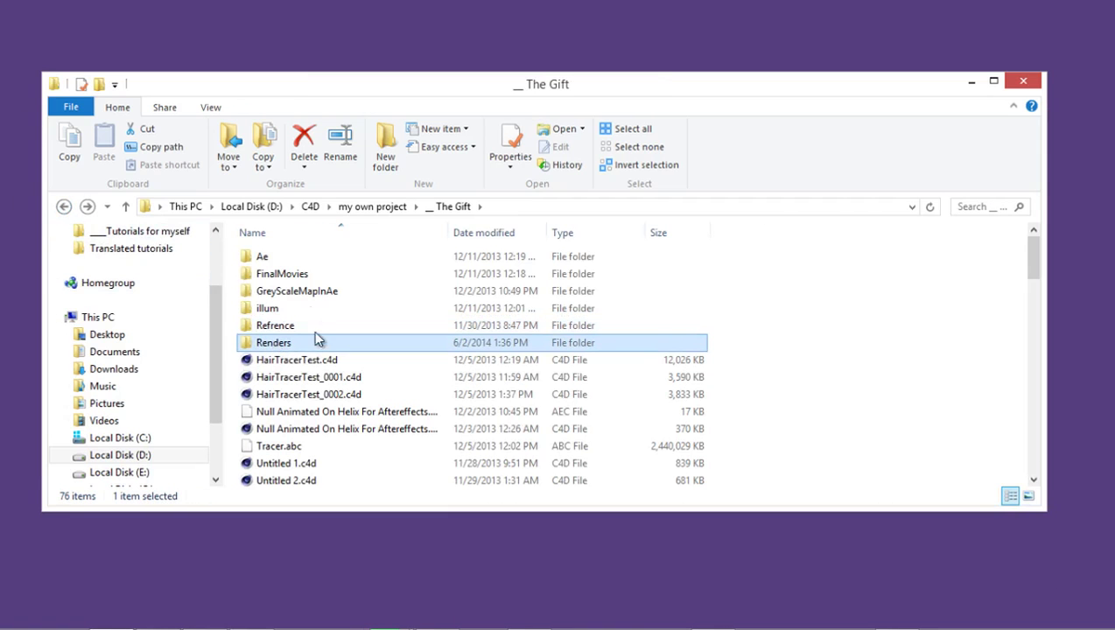
click(300, 275)
double_click(300, 278)
click(639, 252)
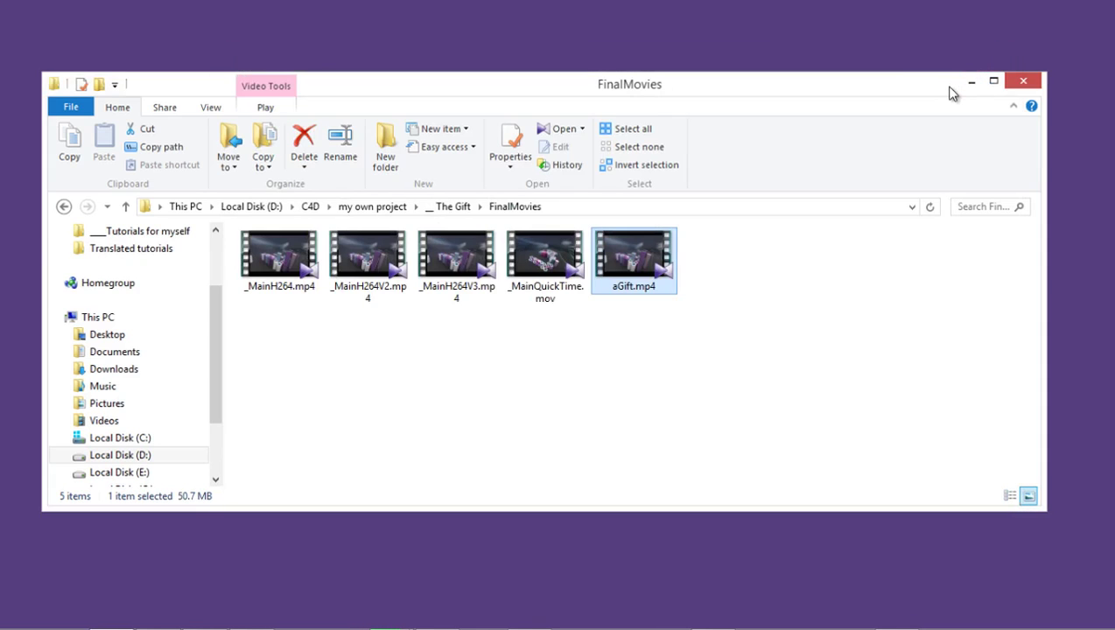
Switch to Cinema 4D, enlarge the Attributes area, and briefly expand Main-Cloner-And-Efffectors and Cameras.
key(alt+Tab)
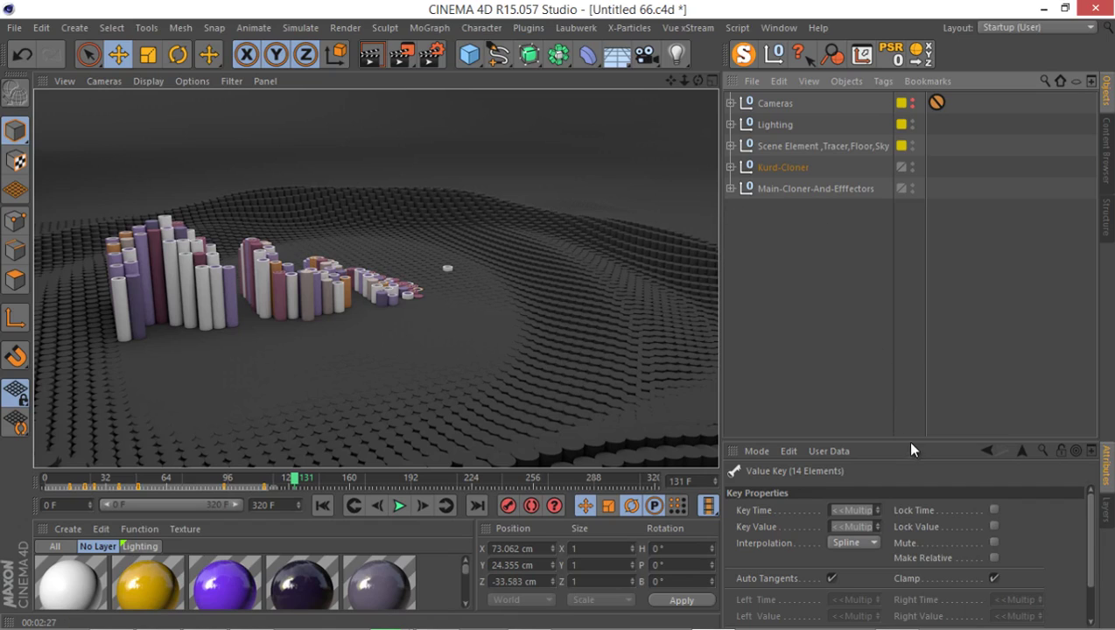
drag(910, 448, 921, 381)
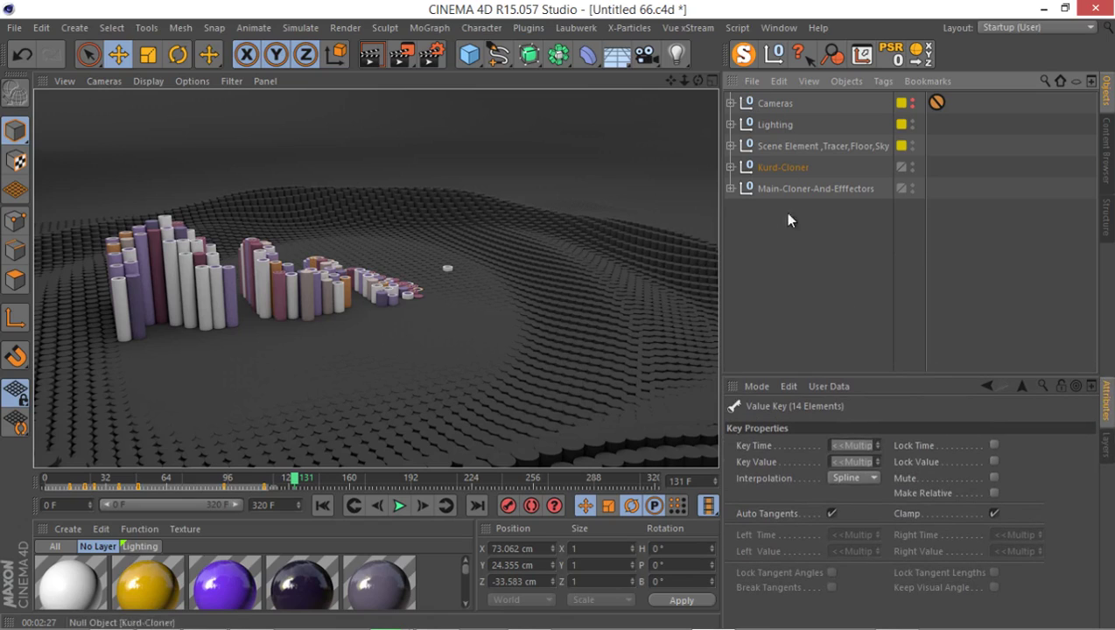
click(730, 188)
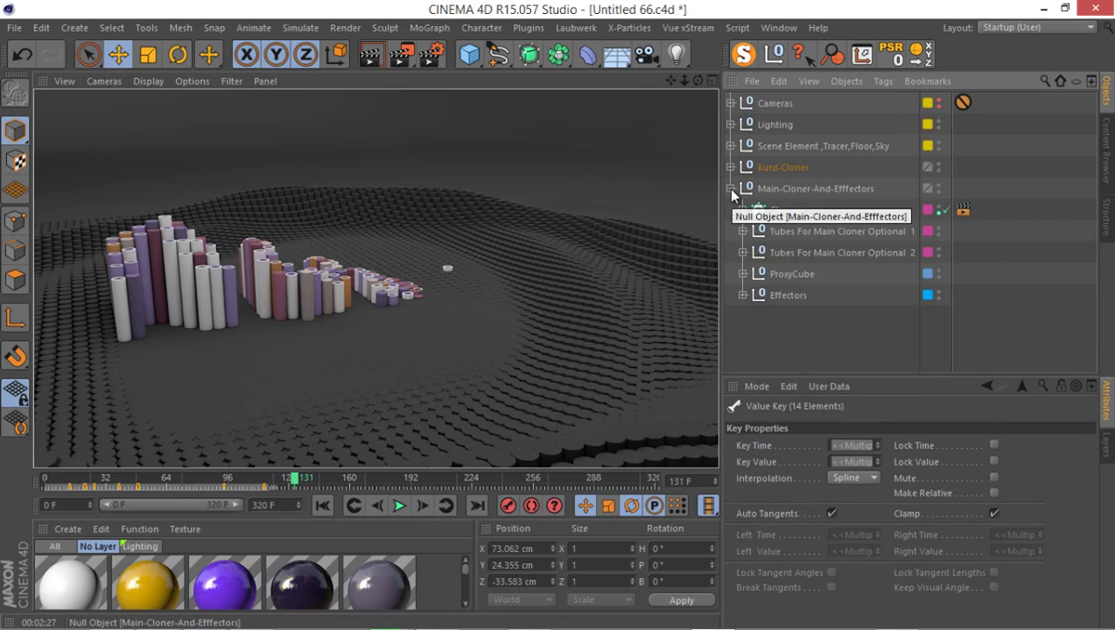
click(730, 188)
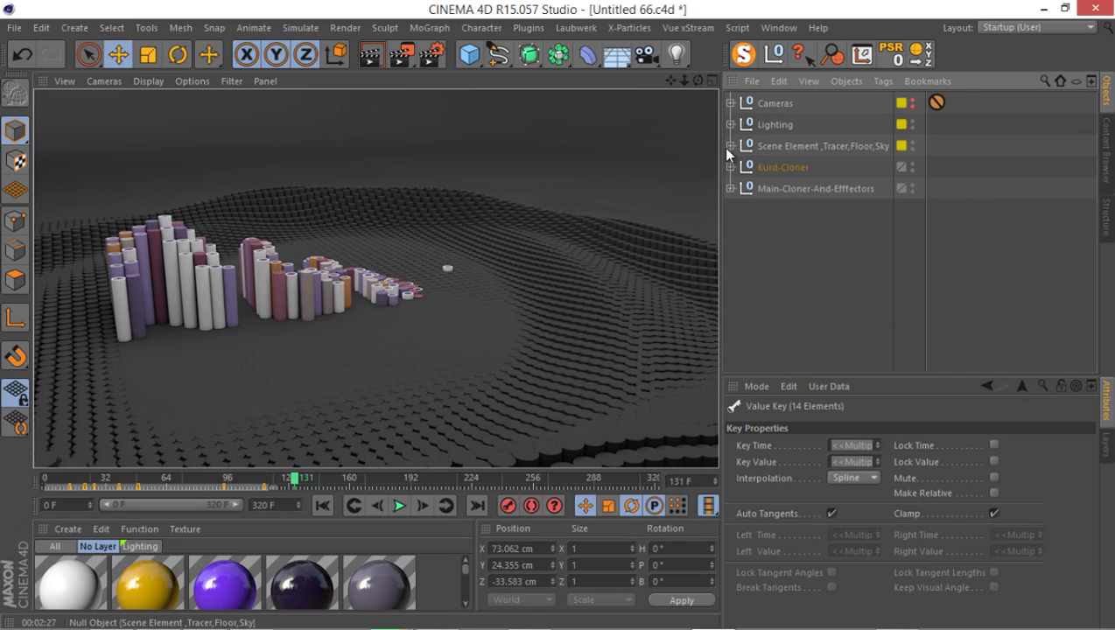
click(727, 104)
click(727, 104)
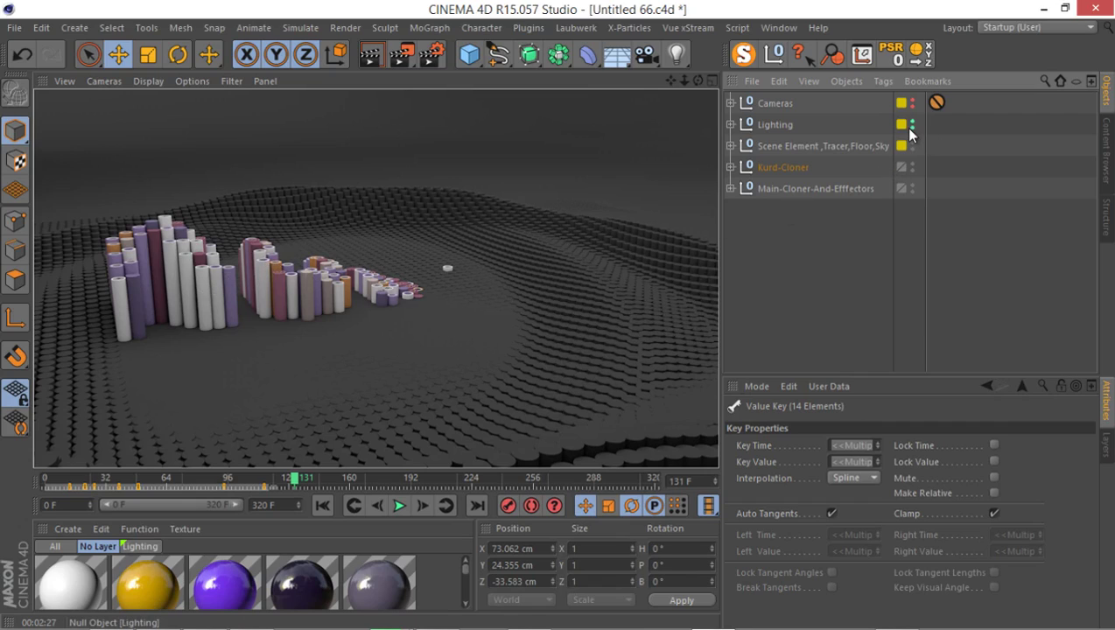
Hide Scene Element and Kurd-Cloner in the viewport and expand Main-Cloner-And-Efffectors to its Cloner.
drag(912, 128, 912, 165)
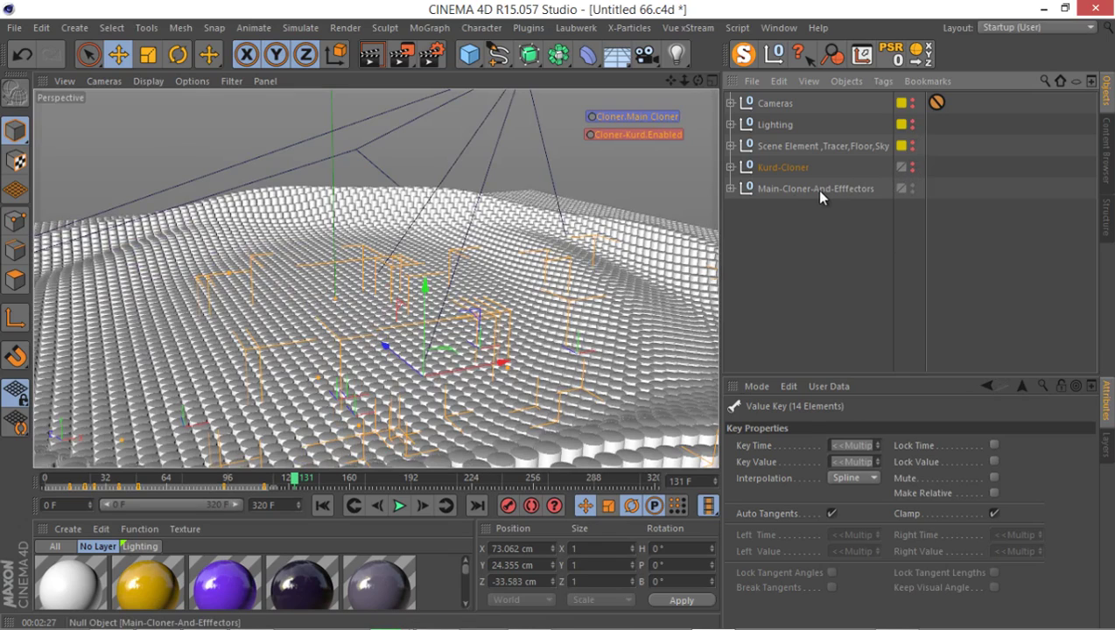
click(816, 189)
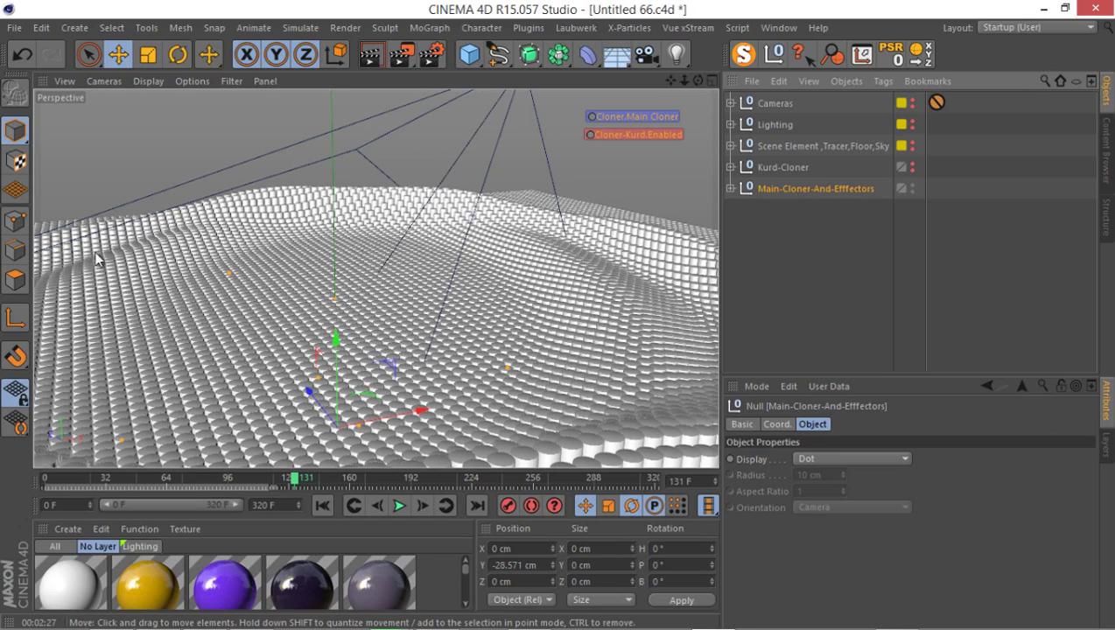
click(731, 188)
click(782, 210)
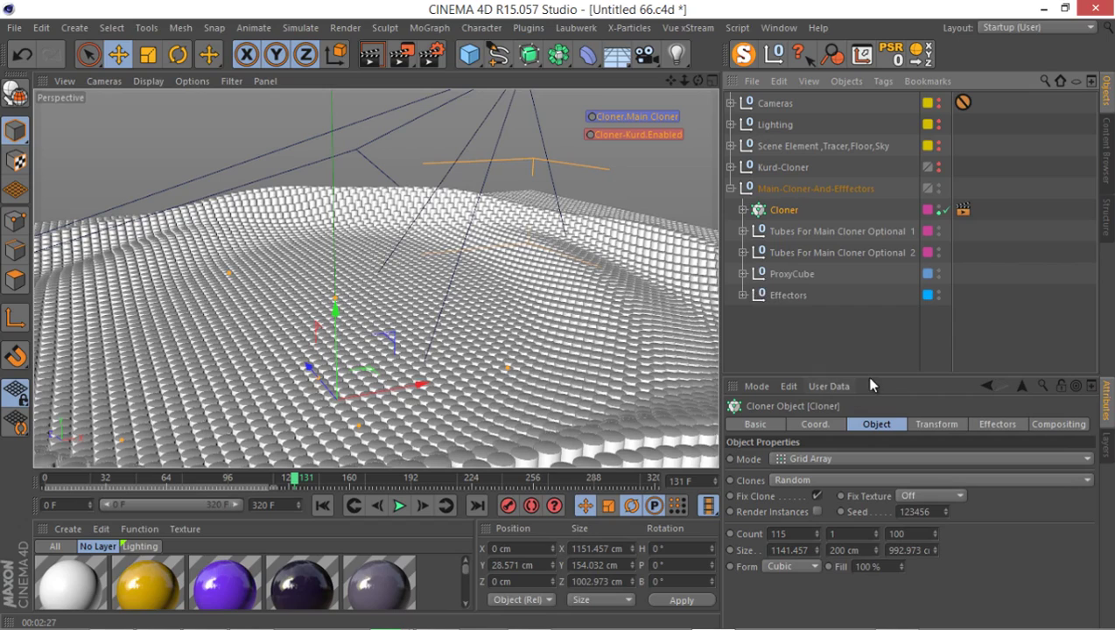
Make the object list taller, expand the Effectors group and Cloner, and save the scene.
drag(879, 388, 874, 440)
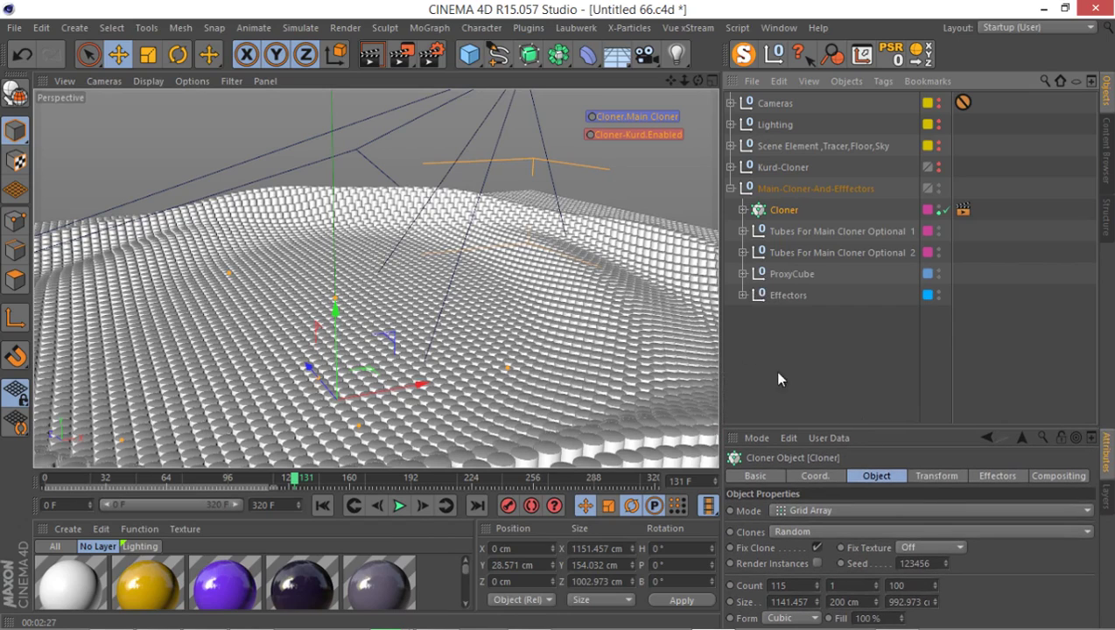
click(742, 295)
click(743, 210)
scroll(797, 254, down, 3)
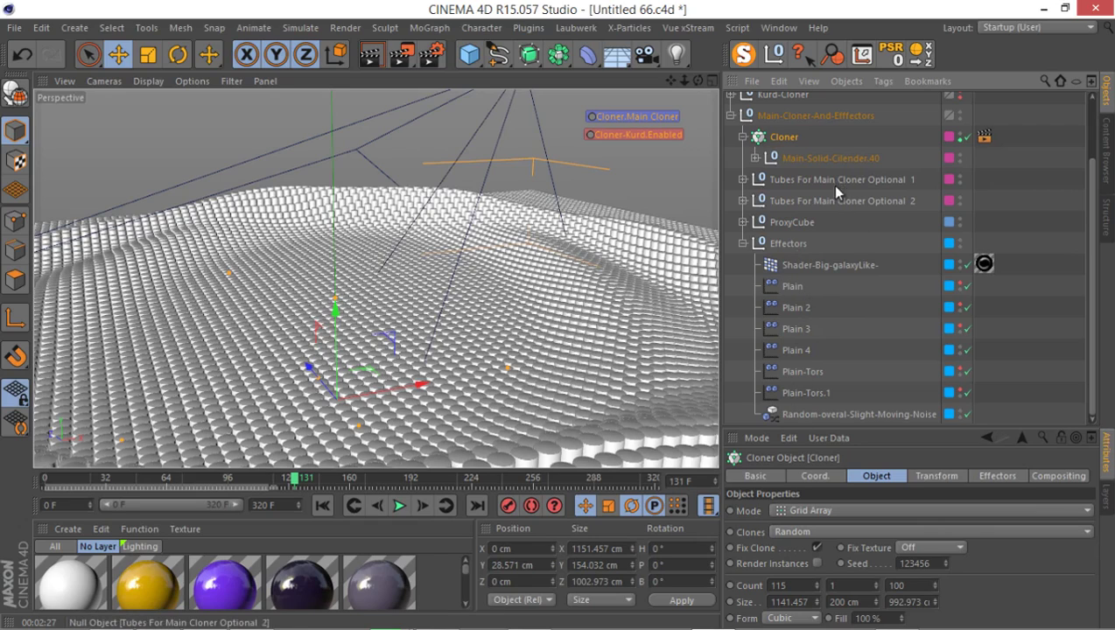
key(ctrl+s)
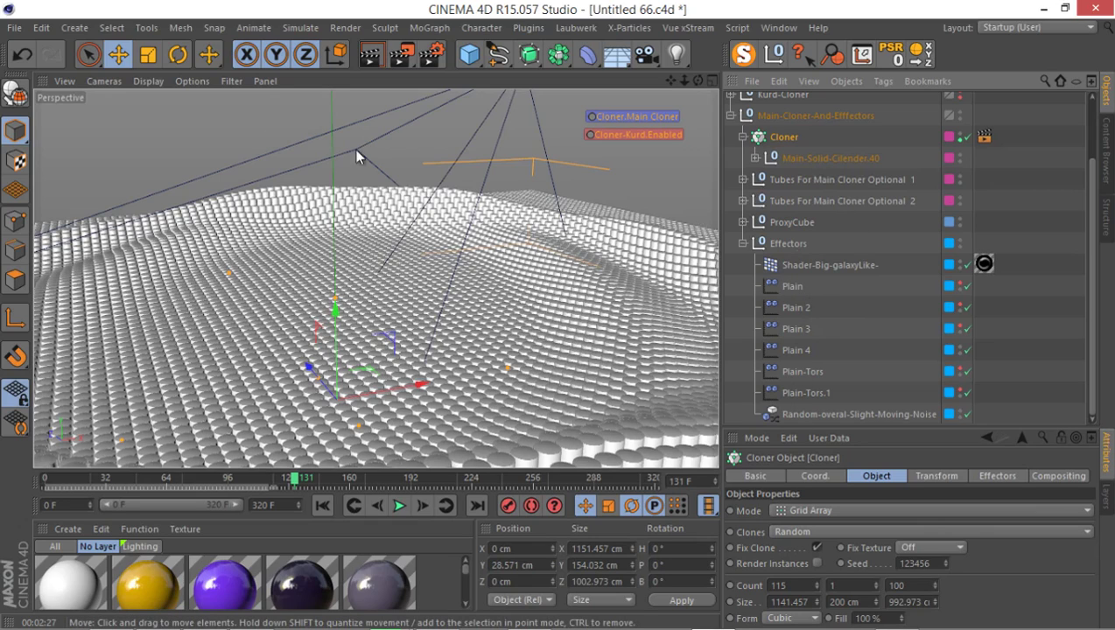
Set viewport Level of Detail to Low, scrub to frame 259, and collapse Effectors.
click(191, 81)
mouse_move(273, 105)
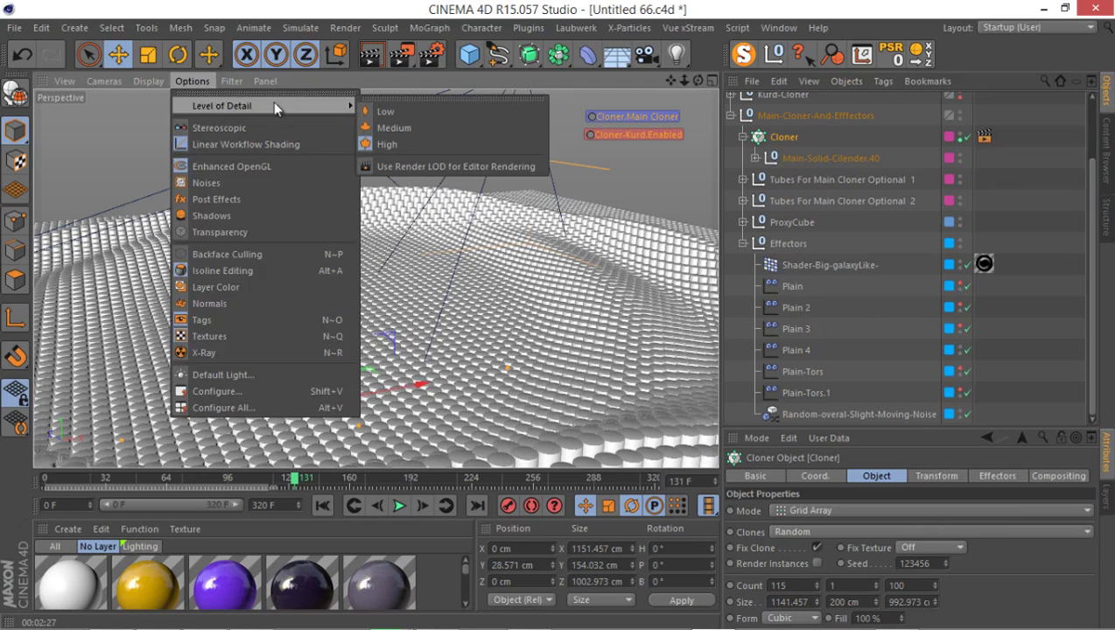
click(413, 115)
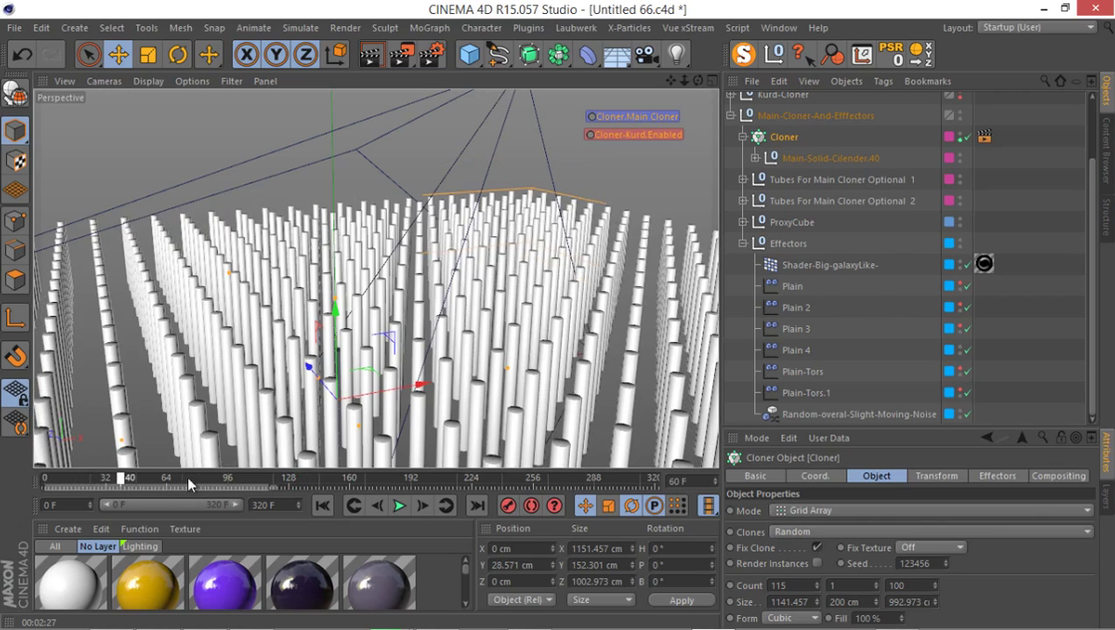
drag(188, 484, 519, 482)
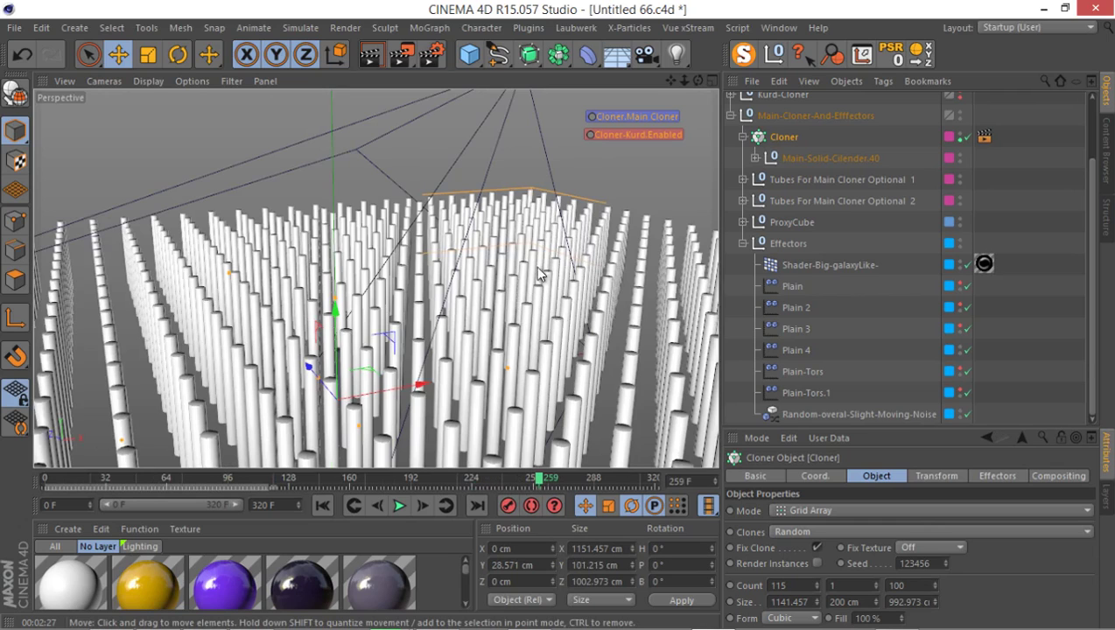
click(742, 243)
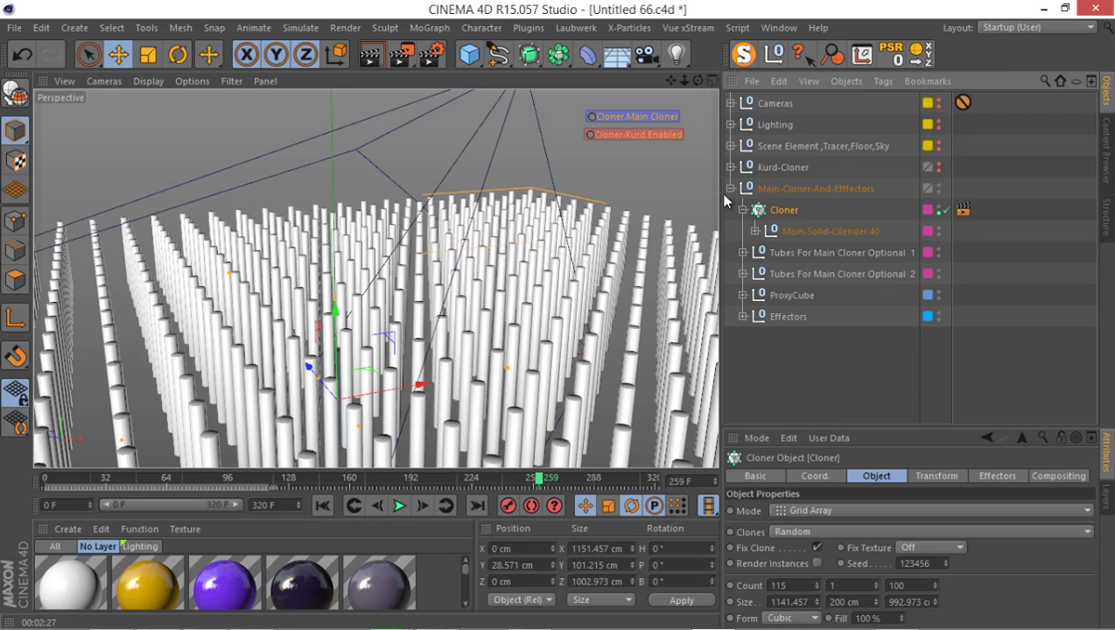
Collapse Main-Cloner-And-Efffectors and set the viewport Level of Detail to High.
click(731, 188)
click(156, 81)
mouse_move(192, 80)
mouse_move(254, 106)
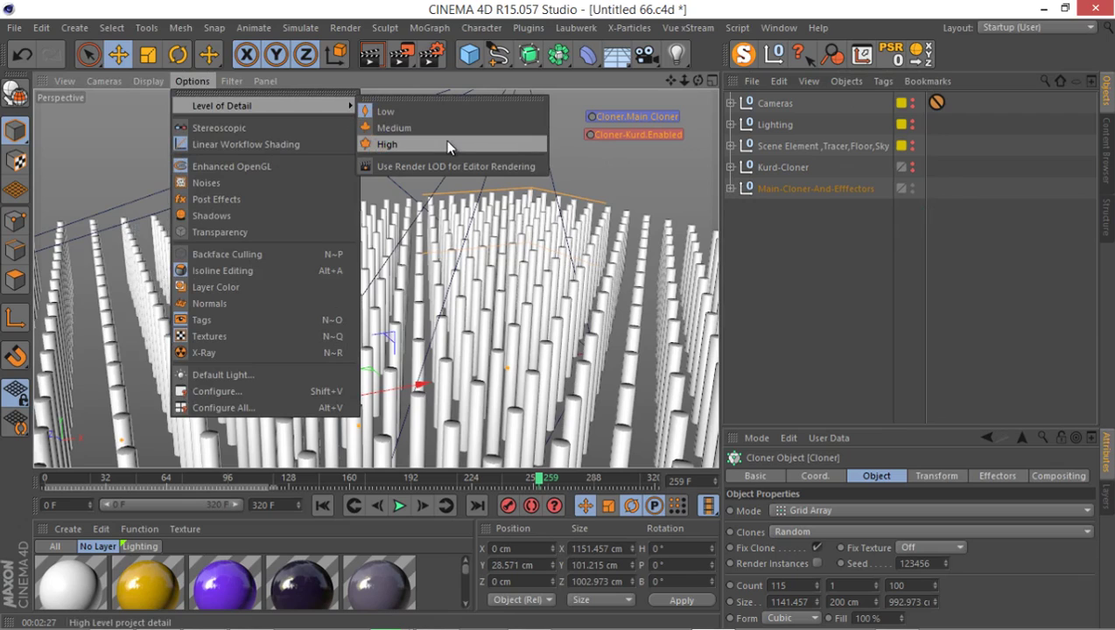
click(448, 147)
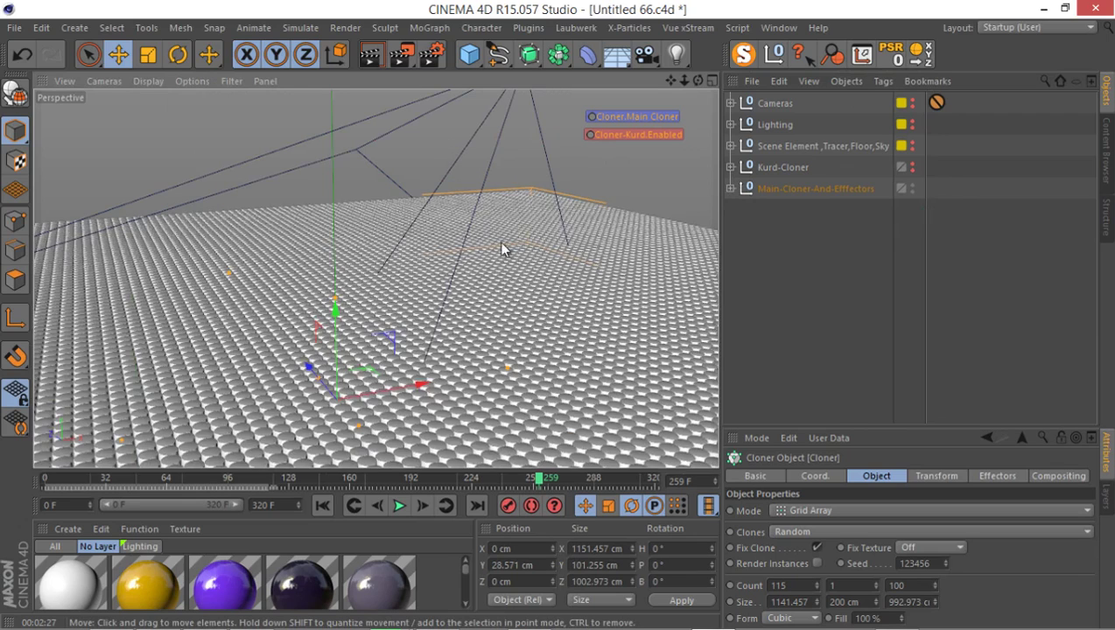
Jump to frame 132 and expand the Kurd-Cloner group to show its properties.
click(296, 480)
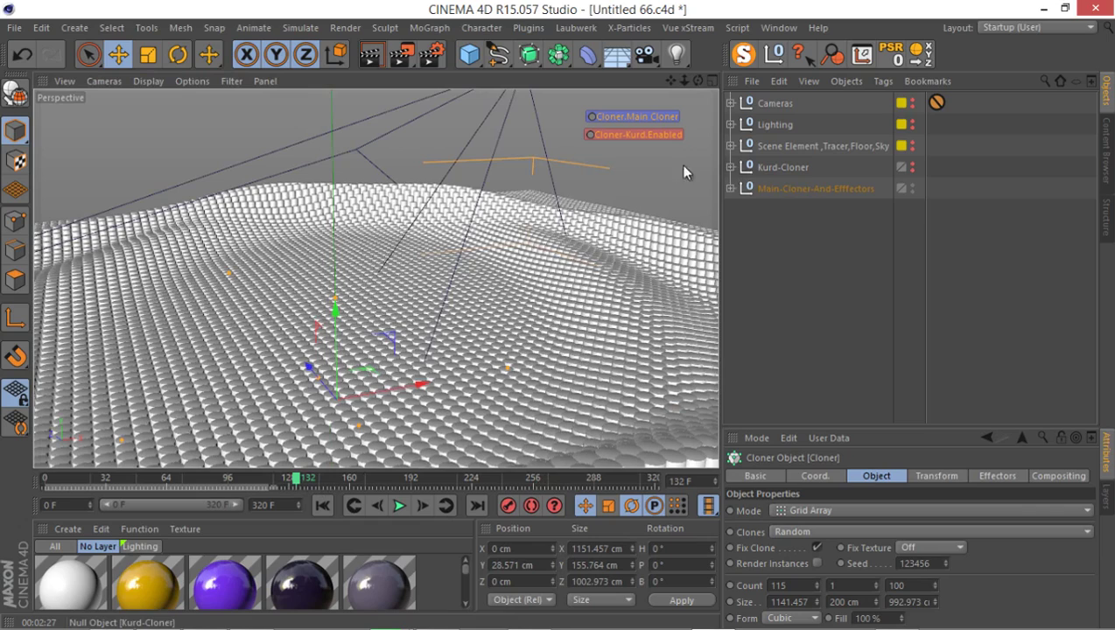
click(731, 167)
click(779, 167)
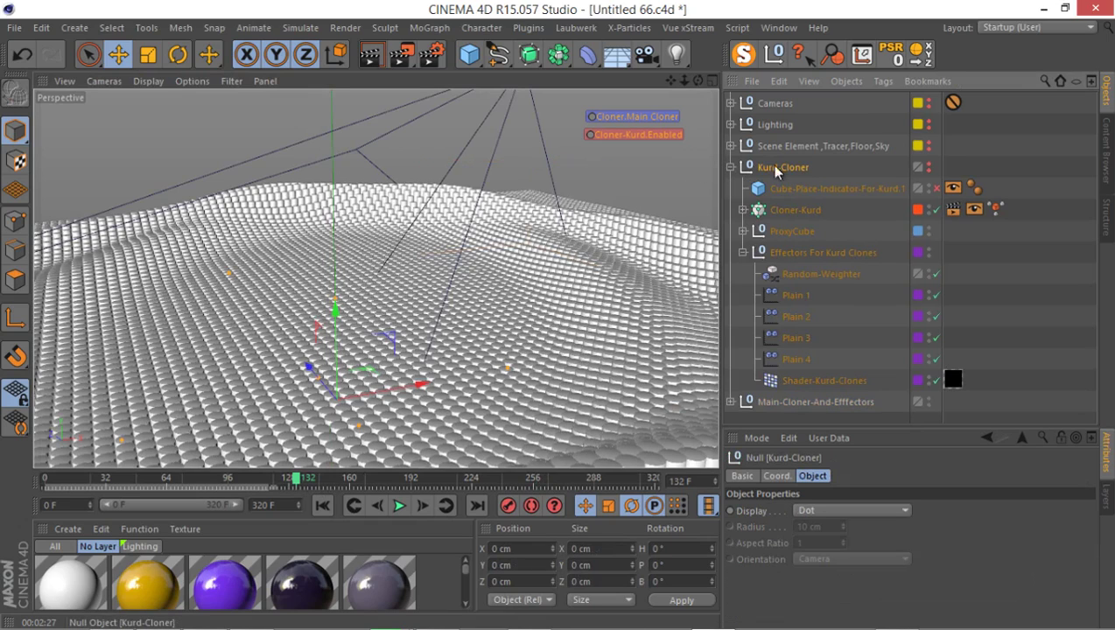
Toggle Cube-Place-Indicator to reveal the magenta Kurd clones, scrub forward, and select Cloner-Kurd.
click(936, 188)
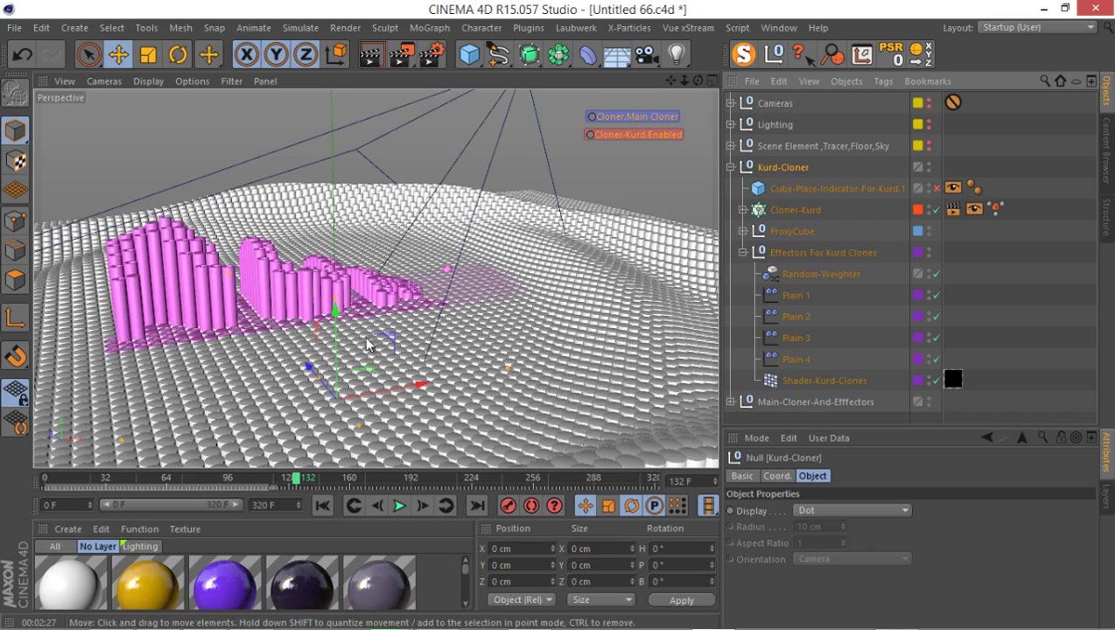
click(301, 478)
drag(301, 480, 348, 479)
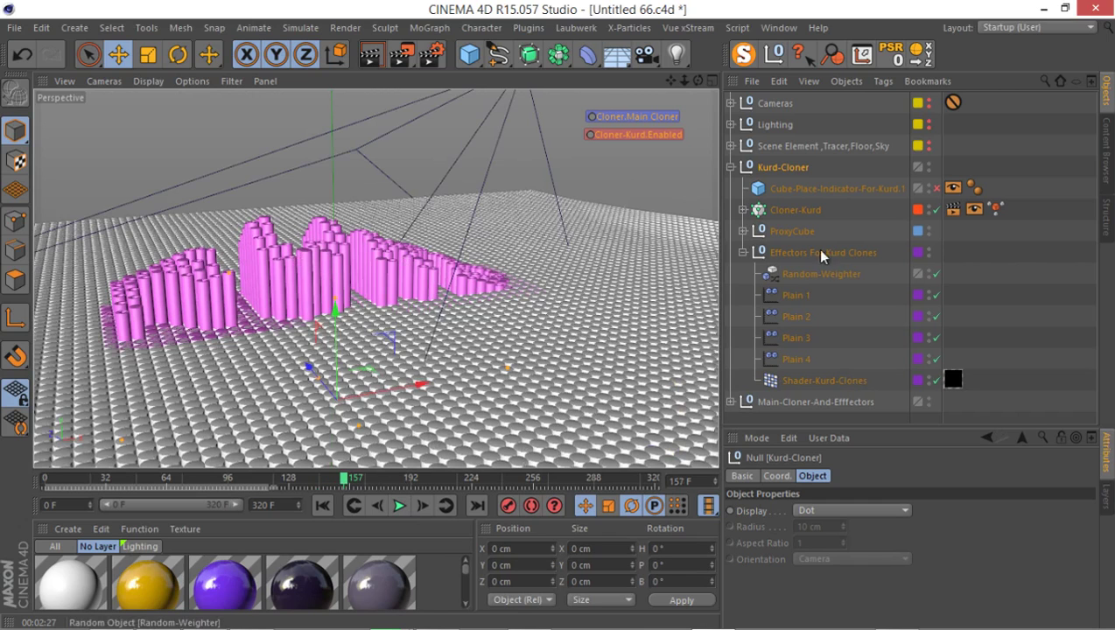
click(777, 209)
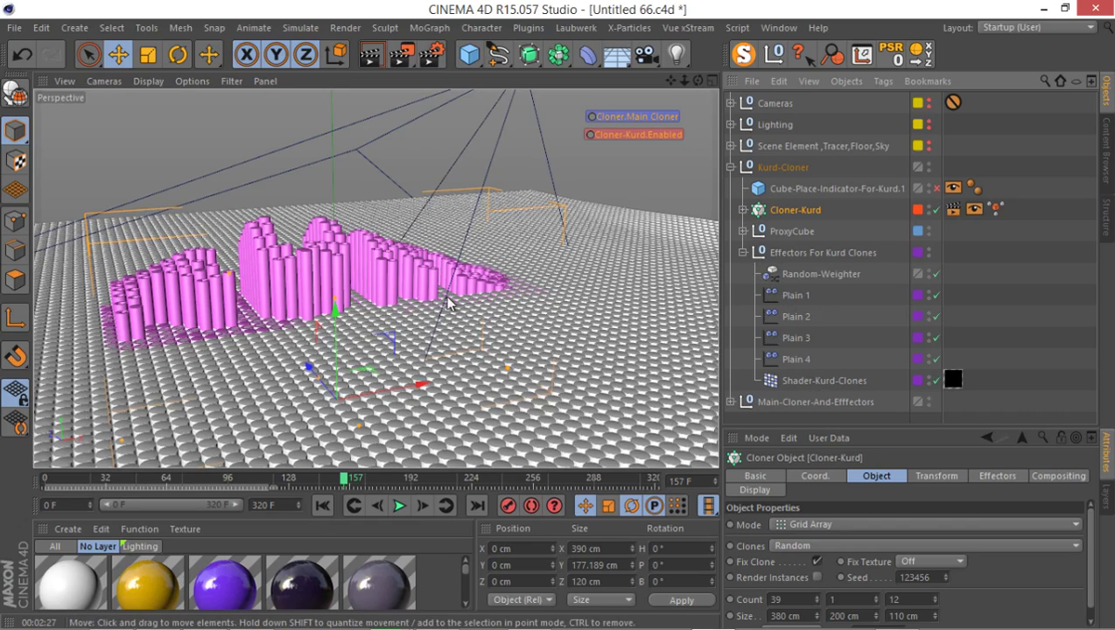
Collapse Kurd-Cloner, expand Scene Element, and select the Floor object.
click(730, 166)
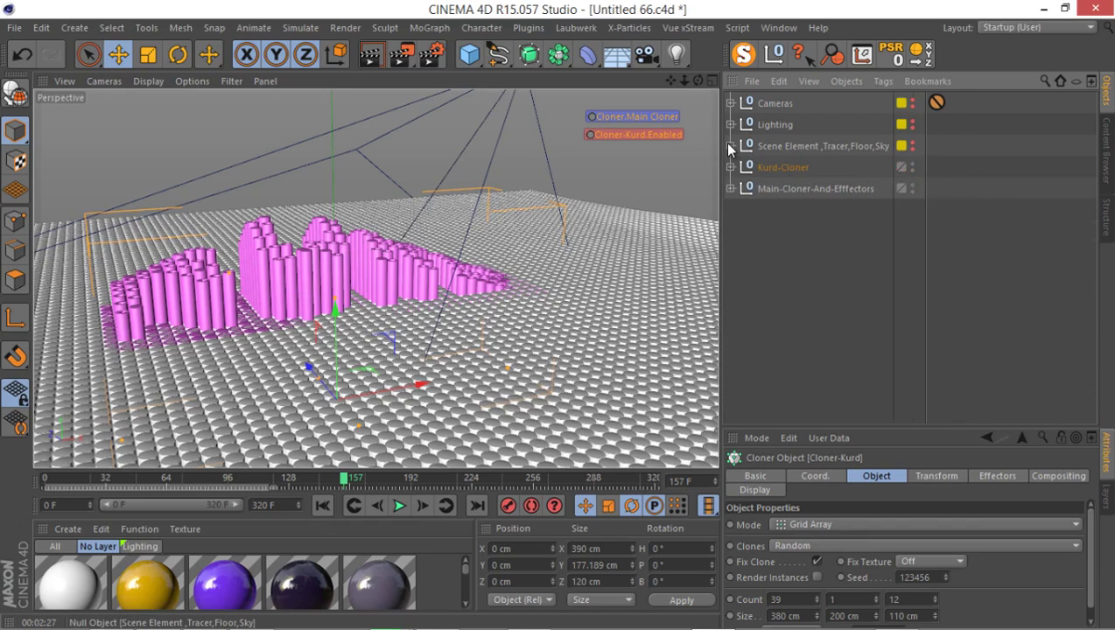
click(730, 145)
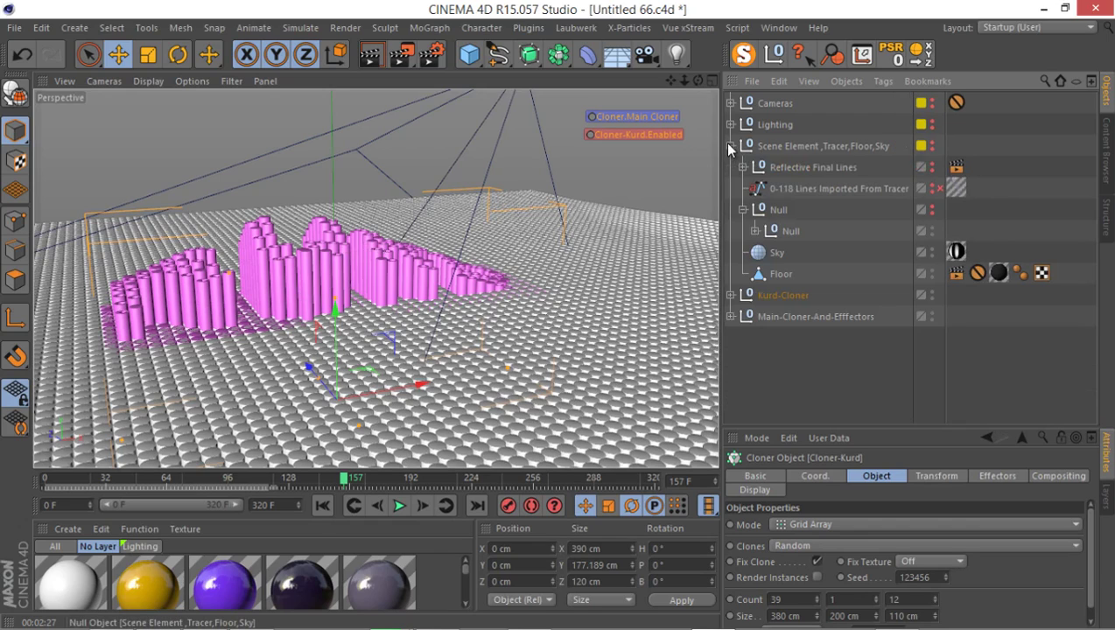
click(779, 279)
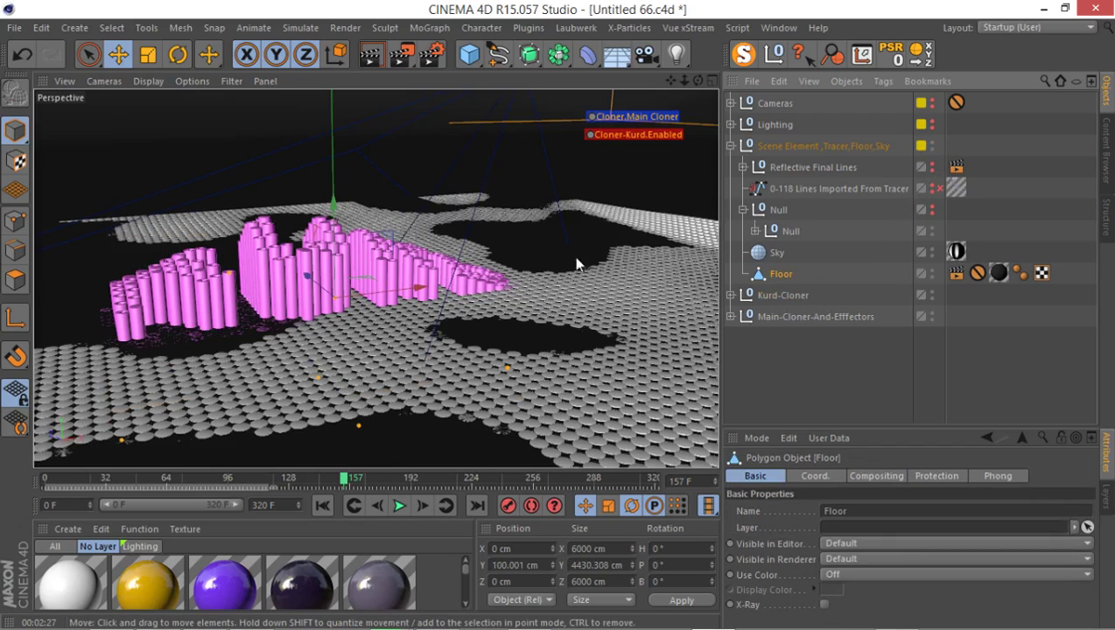
Switch the viewport to the Default Camera and orbit around the clones.
click(101, 81)
mouse_move(147, 122)
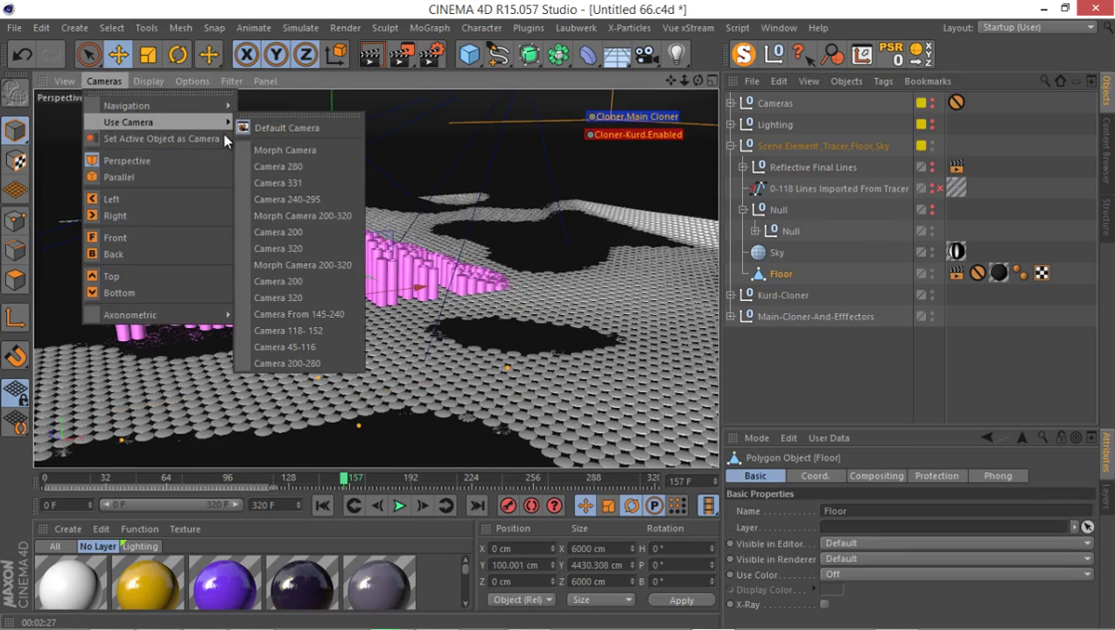
click(287, 127)
alt+drag(383, 299, 159, 80)
Lower the viewport Level of Detail and orbit in close to the Floor object.
click(160, 80)
mouse_move(191, 80)
mouse_move(205, 107)
click(397, 122)
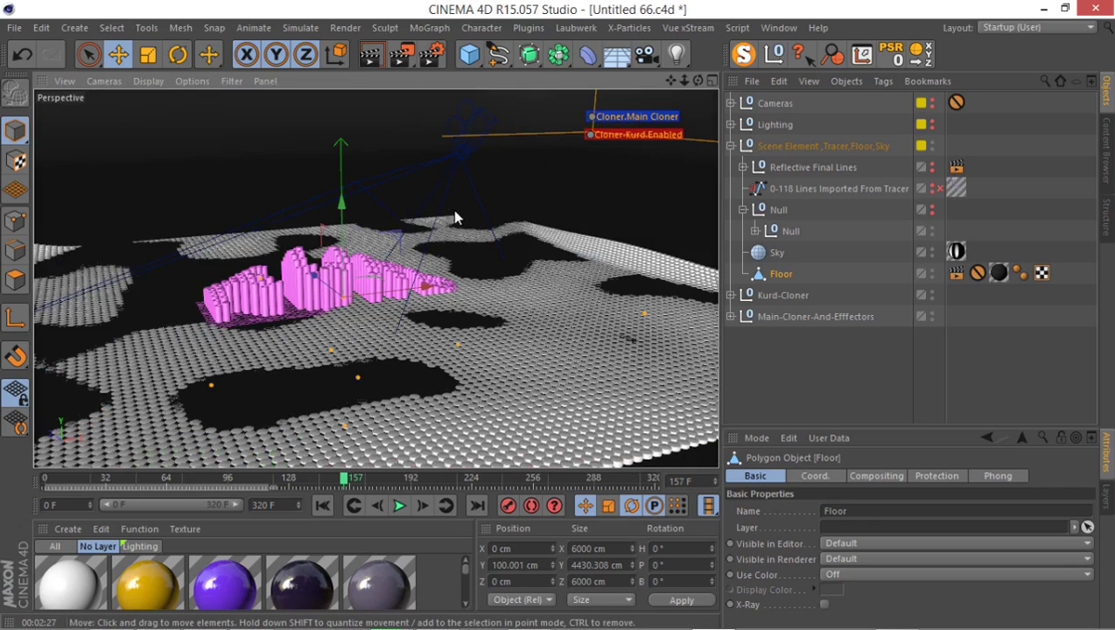
scroll(424, 267, down, 3)
alt+drag(433, 253, 659, 290)
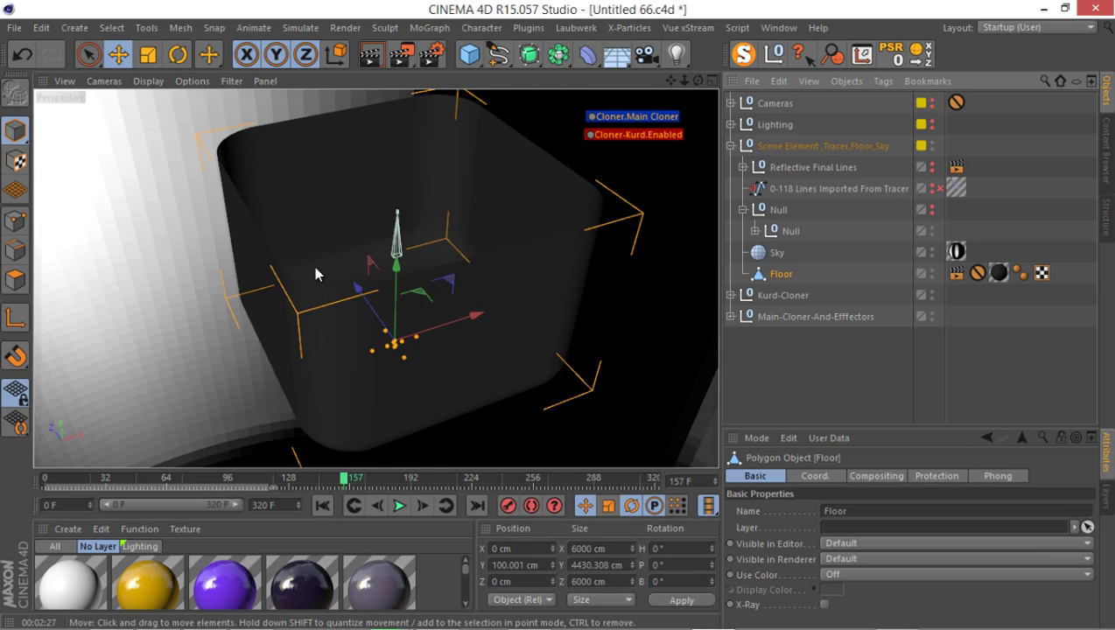
Orbit, dolly and pan around the Floor and its backdrop box, ending on the cloned grid from above.
alt+drag(316, 274, 386, 292)
alt+drag(309, 326, 415, 296)
alt+right_drag(415, 296, 523, 260)
alt+drag(356, 228, 518, 263)
alt+right_drag(517, 263, 442, 293)
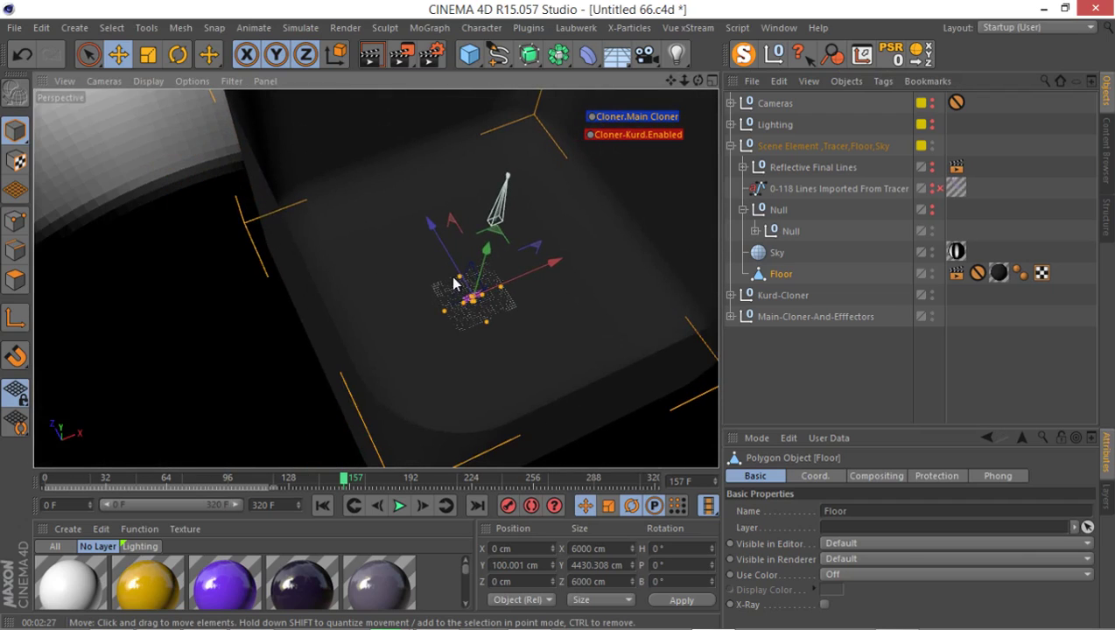
alt+middle_drag(561, 265, 473, 295)
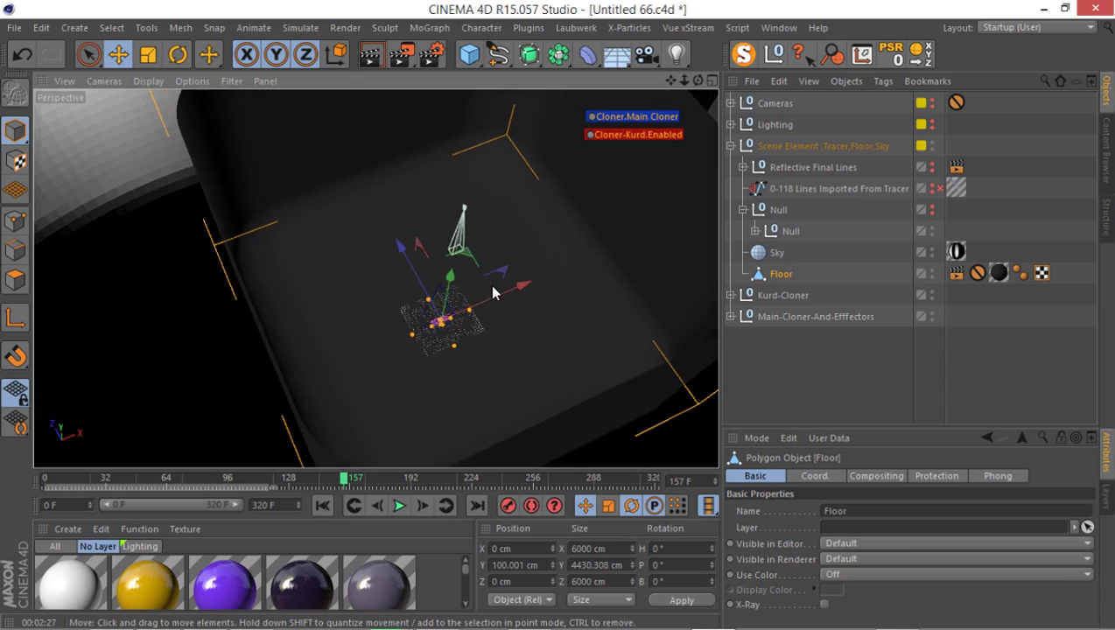
scroll(462, 311, up, 3)
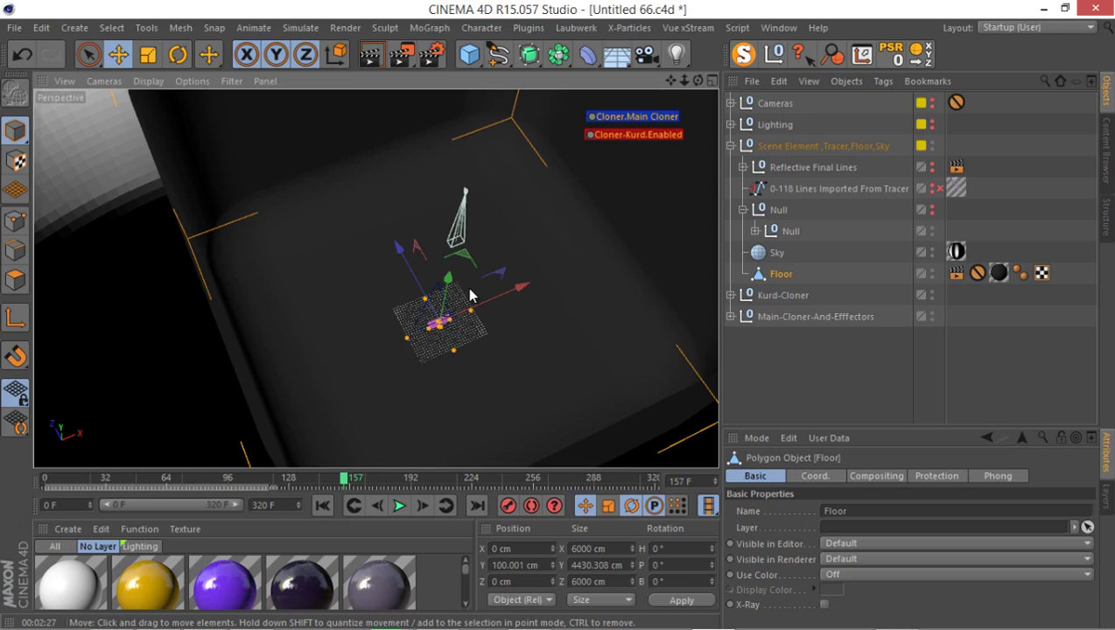
scroll(471, 295, up, 2)
alt+drag(409, 320, 454, 291)
alt+drag(418, 416, 562, 323)
alt+drag(233, 325, 335, 418)
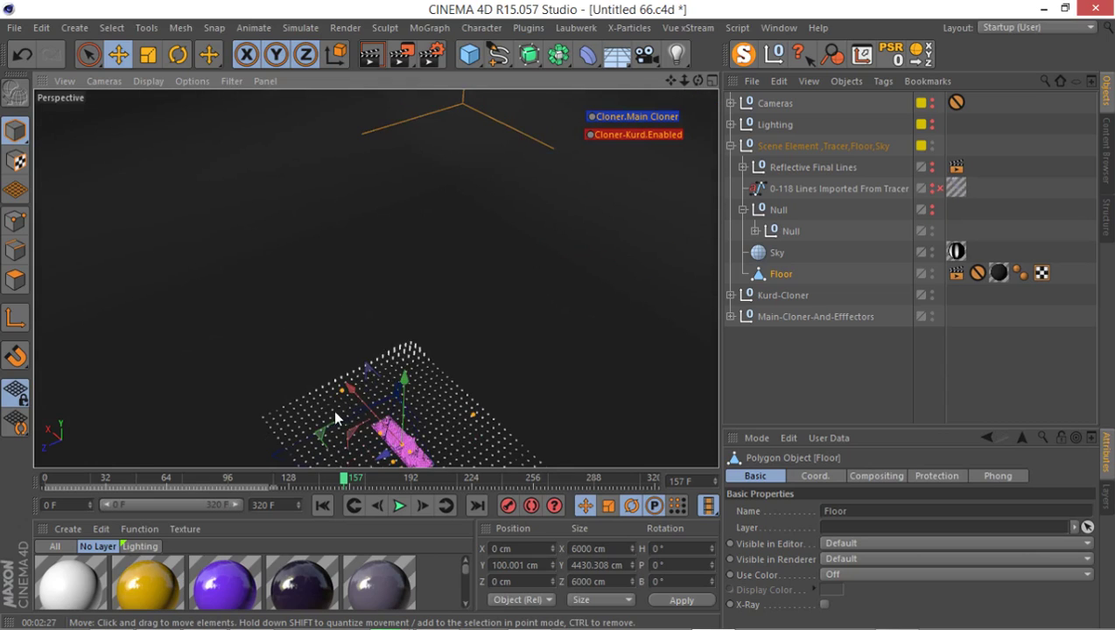
Open aGift.mp4 in Windows Media Player, pause it and rewind to the start.
click(1037, 8)
right_click(651, 259)
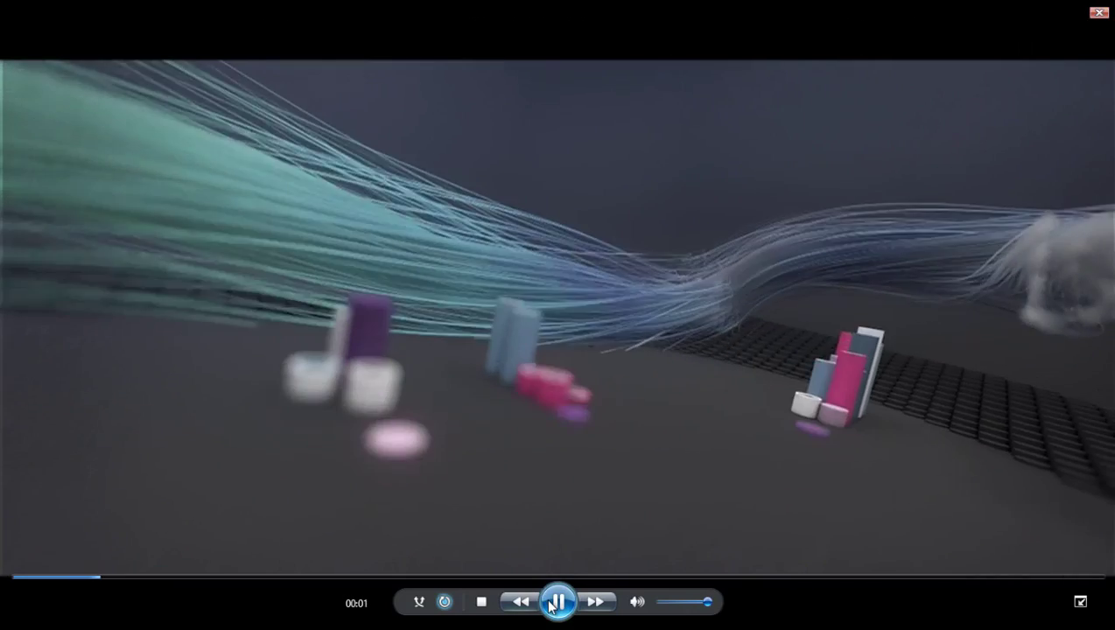
key(space)
drag(78, 586, 36, 582)
Play aGift.mp4 and pause at 00:05, then exit full-screen playback.
click(553, 610)
key(space)
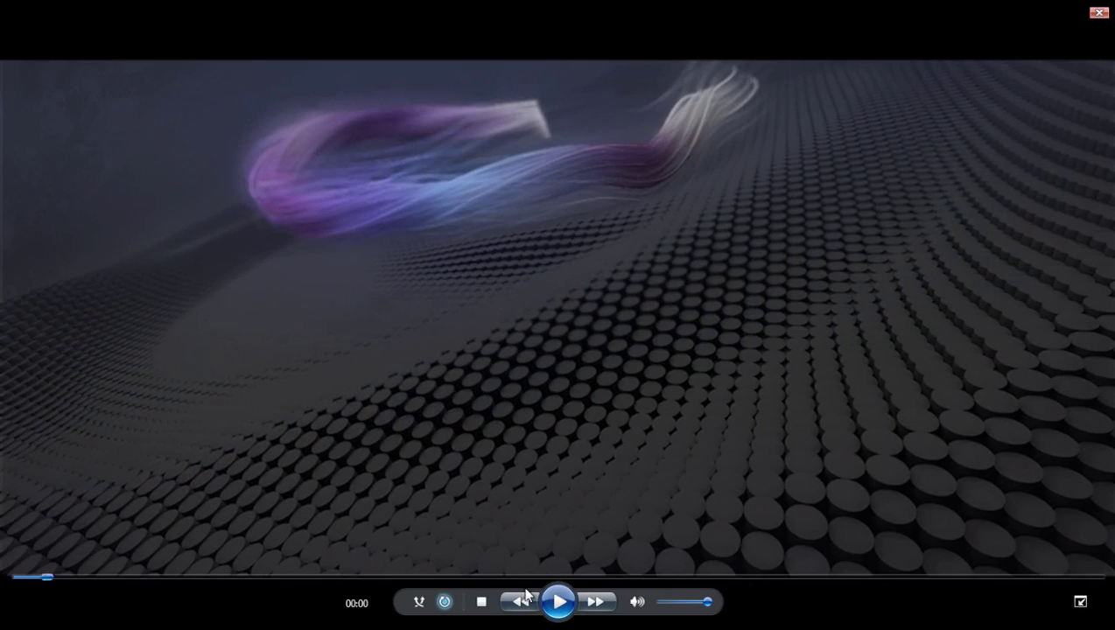
click(555, 605)
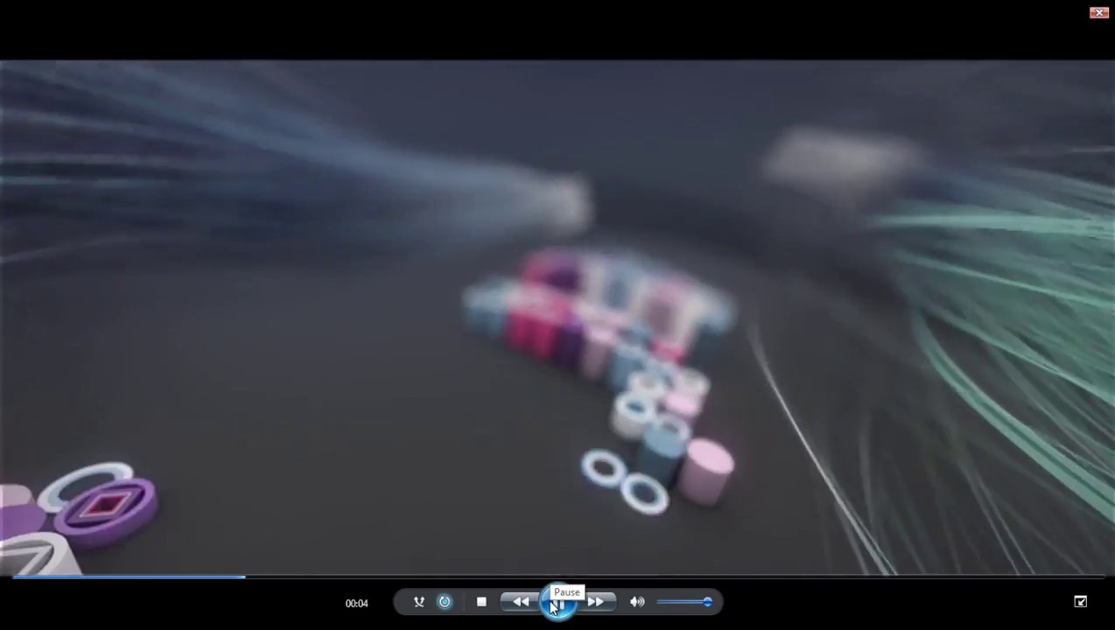
click(555, 606)
double_click(596, 261)
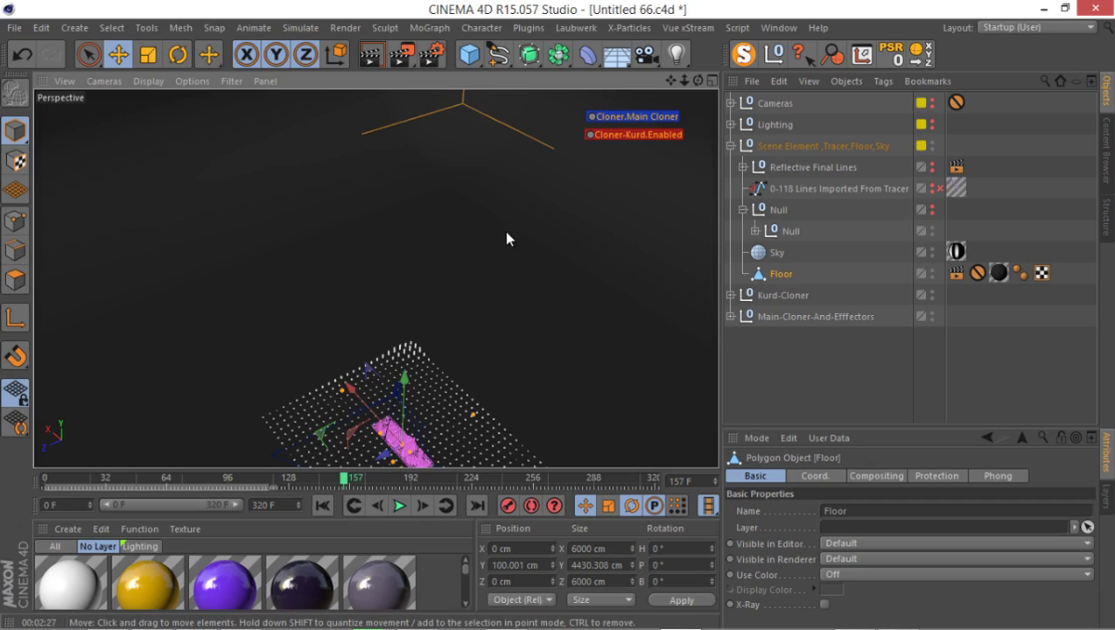
Orbit around the cloner to bring the floor grid into view and deselect Floor.
scroll(481, 174, up, 10)
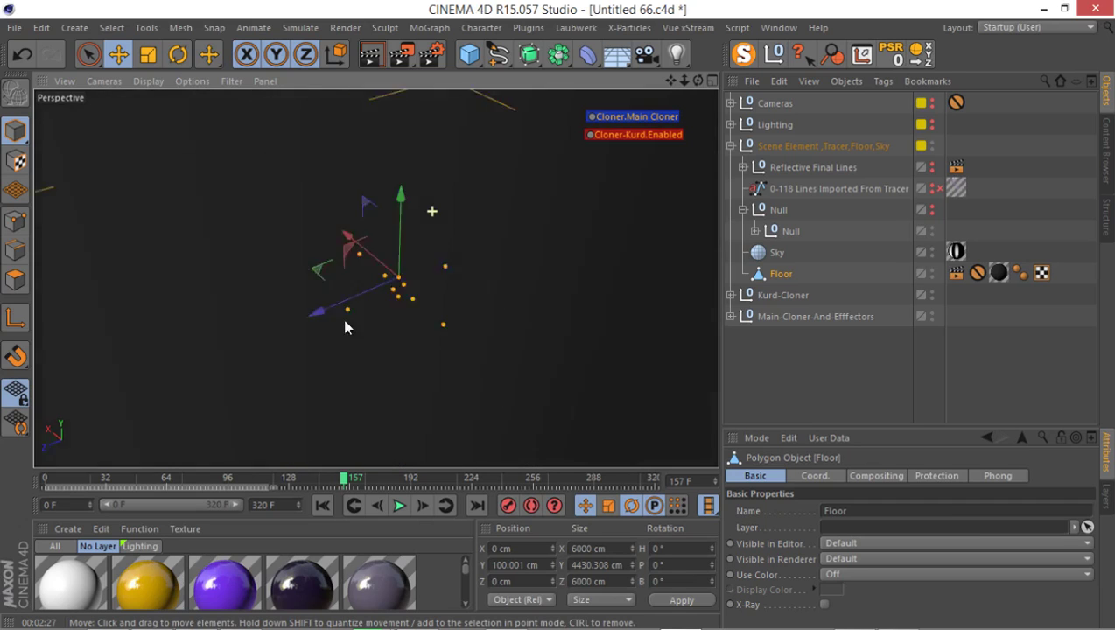
alt+drag(351, 340, 190, 255)
alt+drag(491, 224, 429, 277)
key(ctrl+shift+a)
Unhide the Lighting group in the editor and show a taller Layers list.
click(782, 125)
key(ctrl+shift+a)
click(928, 127)
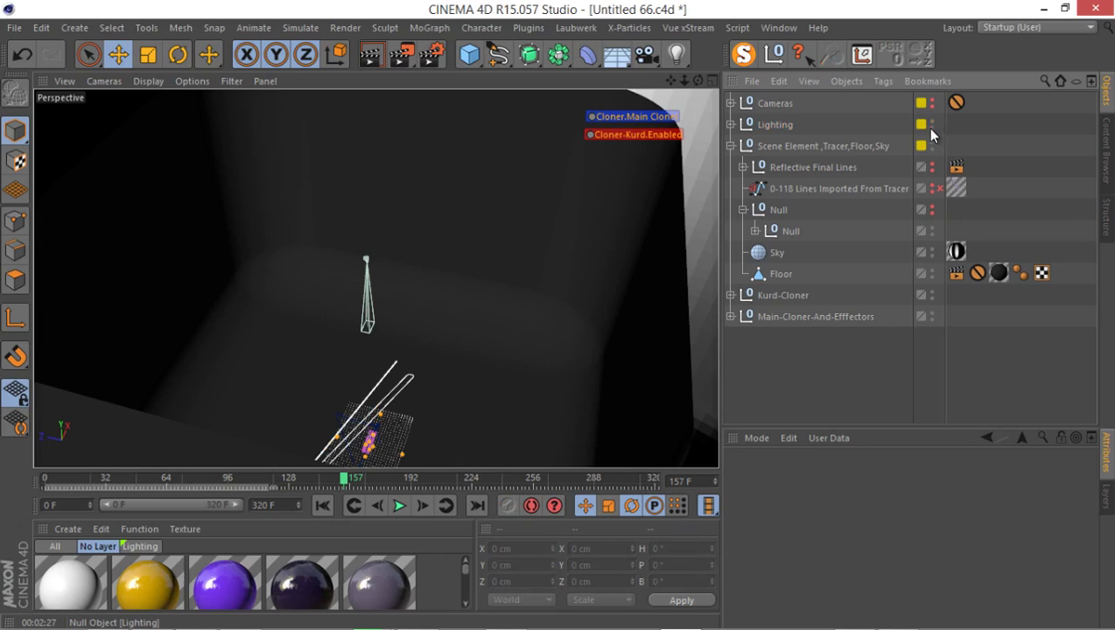
click(1097, 492)
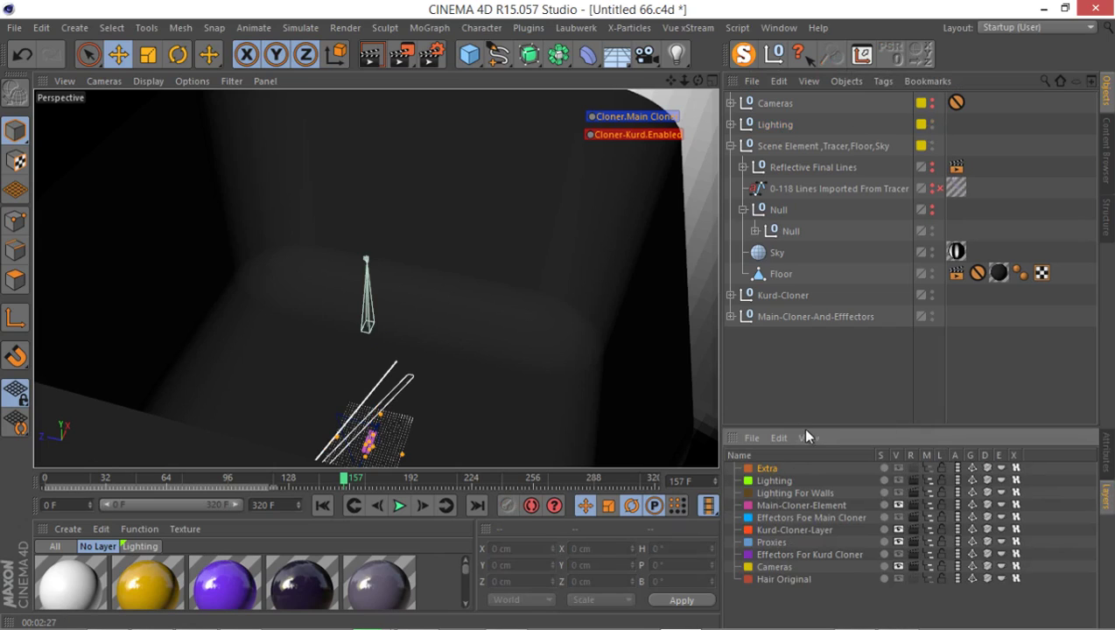
drag(807, 430, 825, 393)
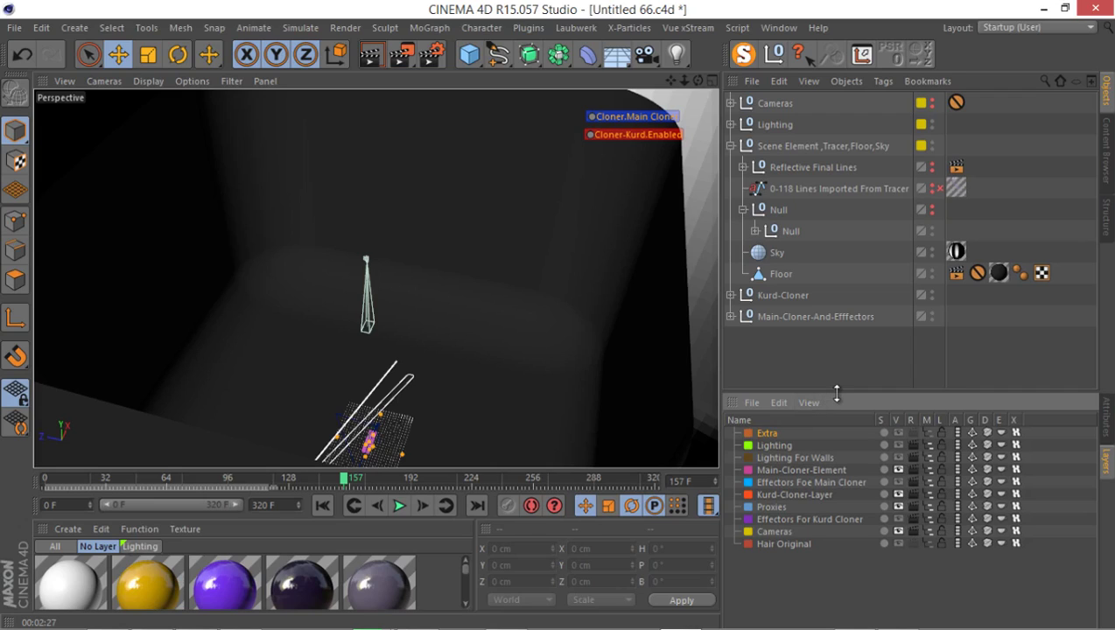
Turn on V for Lighting and Lighting For Walls through Effectors For Kurd Cloner.
click(898, 446)
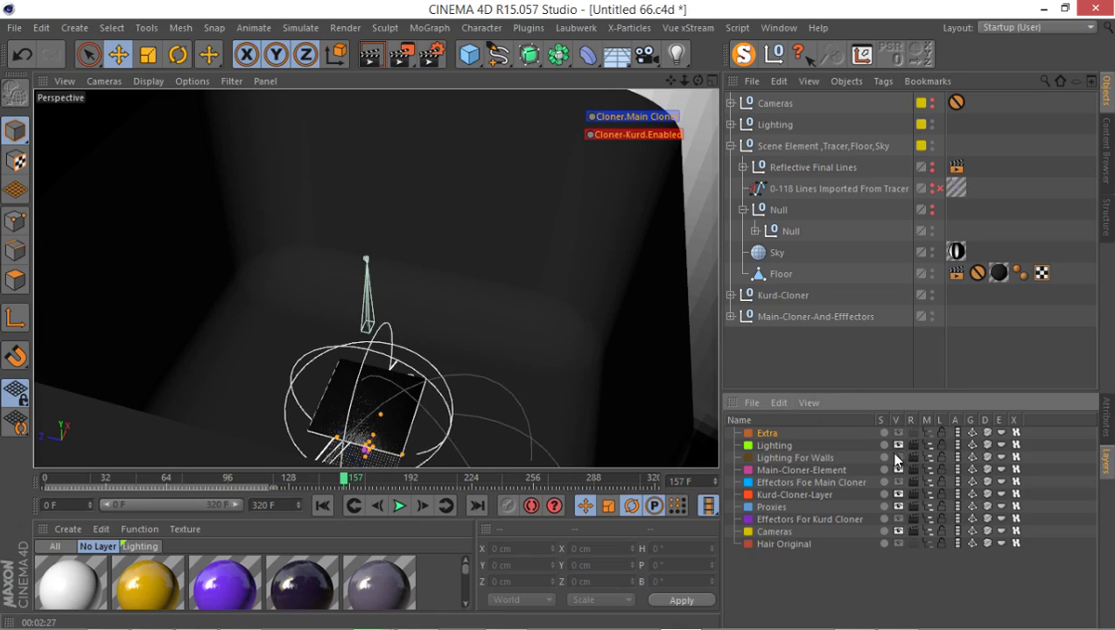
drag(897, 458, 897, 520)
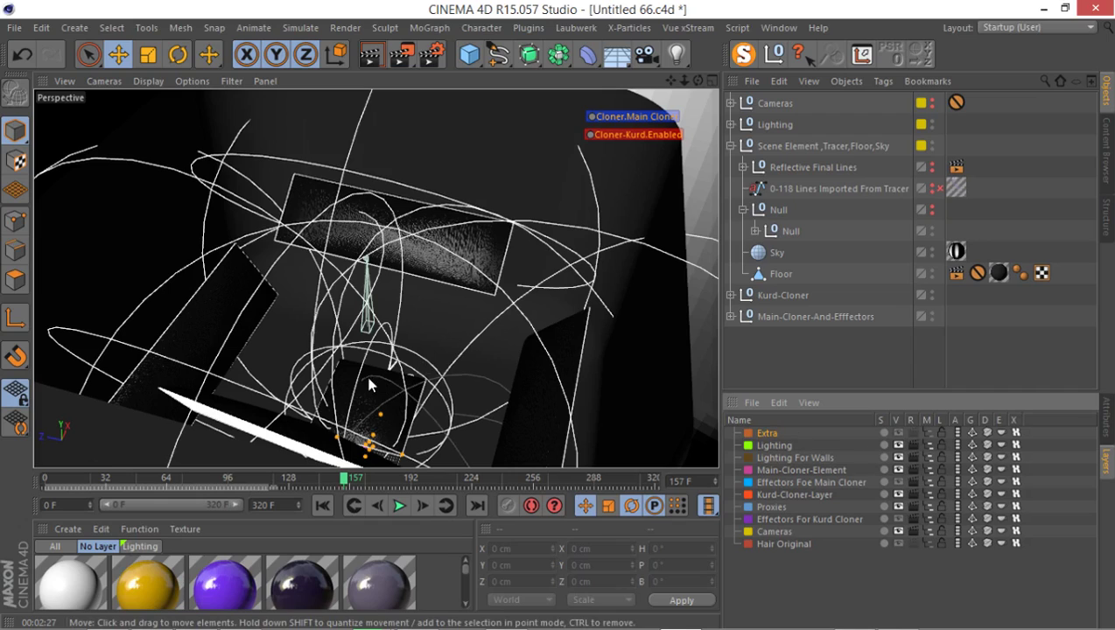
alt+drag(346, 349, 386, 272)
alt+drag(306, 336, 262, 173)
alt+drag(291, 267, 346, 224)
alt+drag(386, 260, 418, 282)
Orbit and zoom around the lit cloner and floor grid to inspect the lighting.
scroll(324, 353, up, 5)
scroll(418, 283, down, 3)
alt+drag(479, 312, 334, 277)
alt+drag(263, 276, 693, 231)
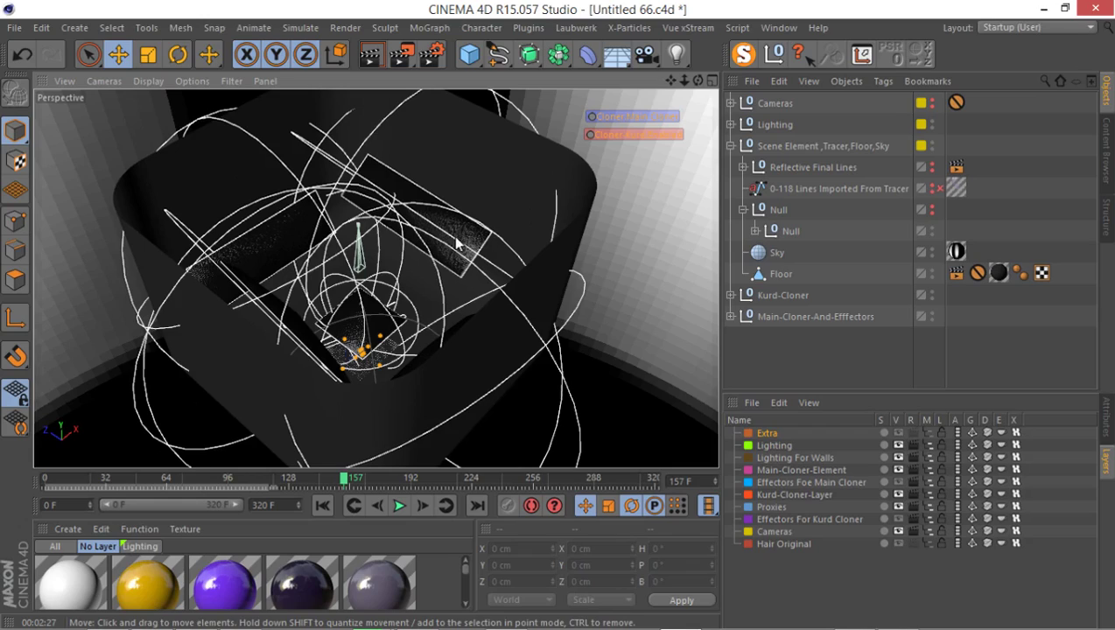
alt+drag(455, 239, 449, 317)
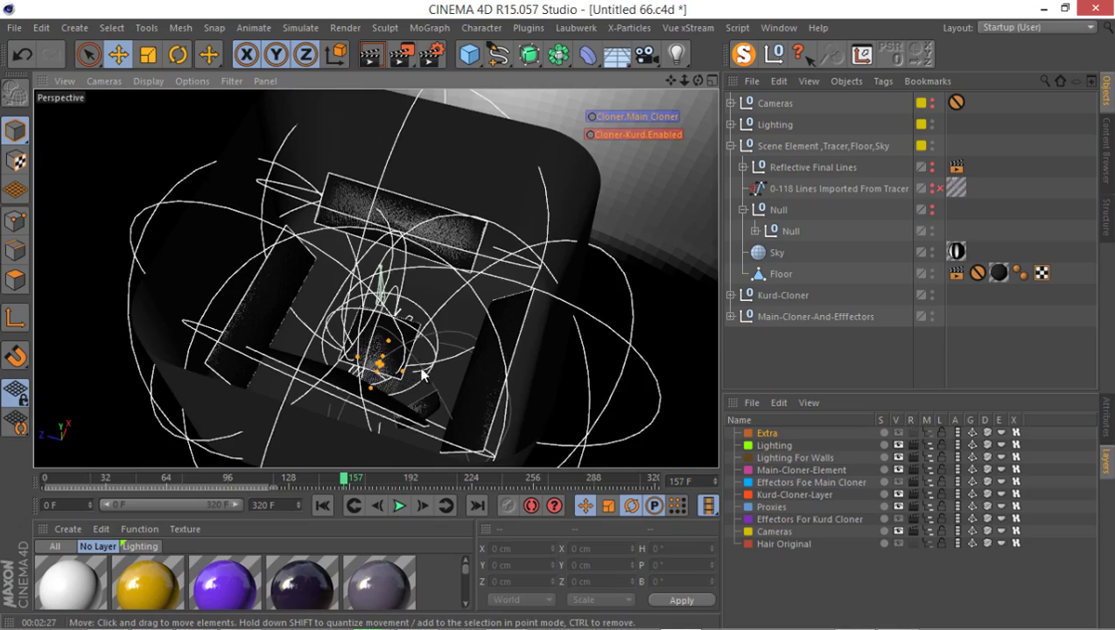
alt+drag(420, 373, 469, 292)
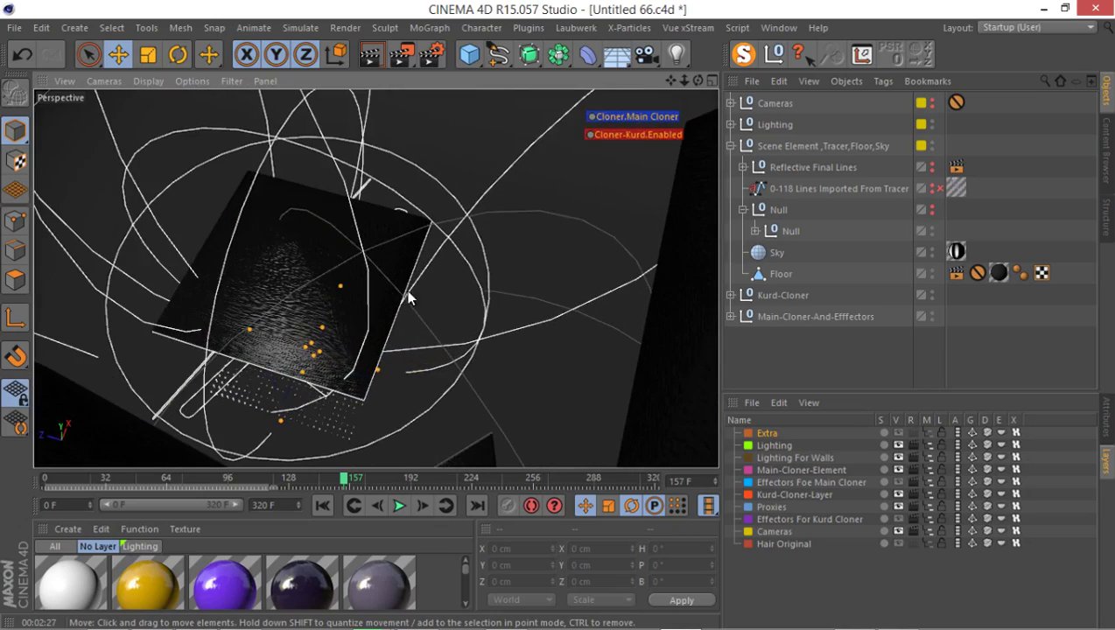
alt+drag(389, 289, 583, 169)
Turn off viewport visibility for the Lighting layers and collapse the Lighting group.
click(731, 124)
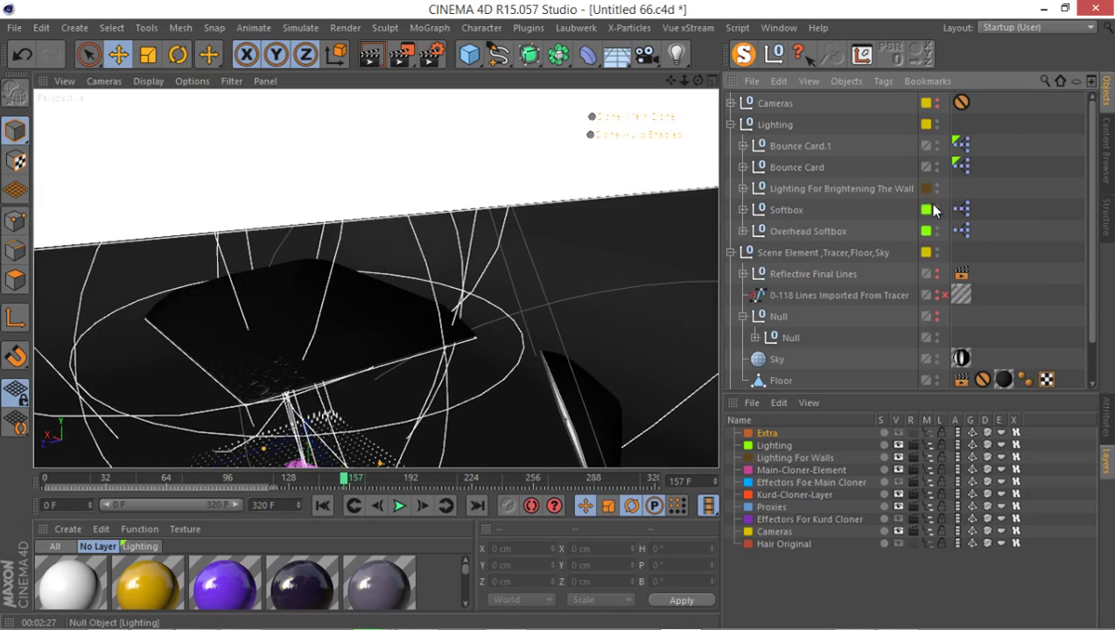
click(897, 445)
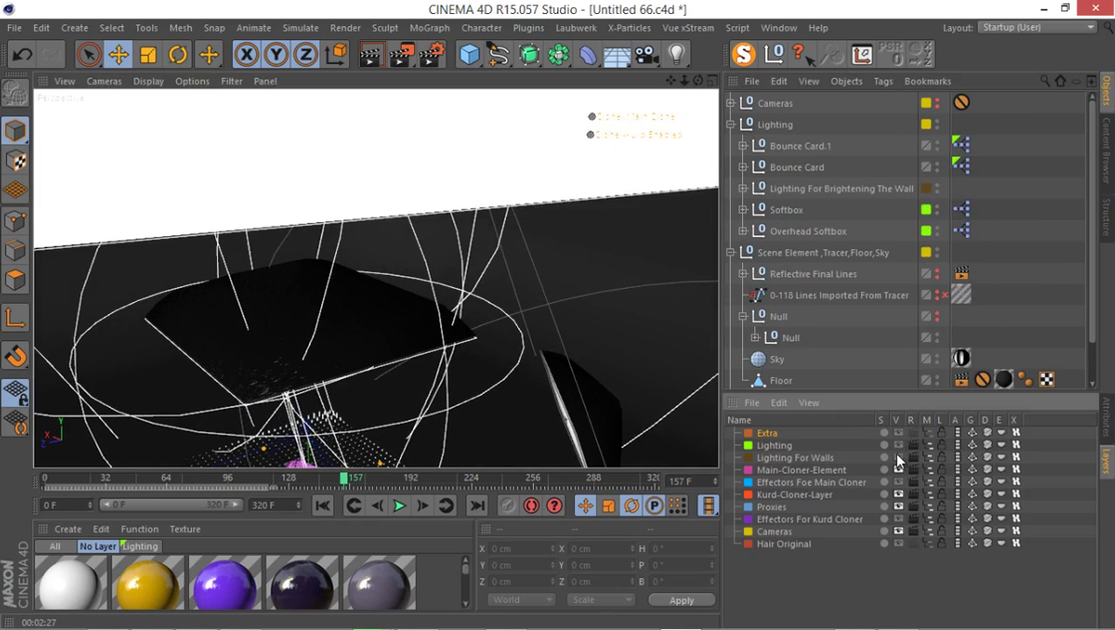
click(897, 458)
click(731, 124)
Select and expand the Cameras group, then show its properties in Attributes.
click(760, 104)
click(731, 102)
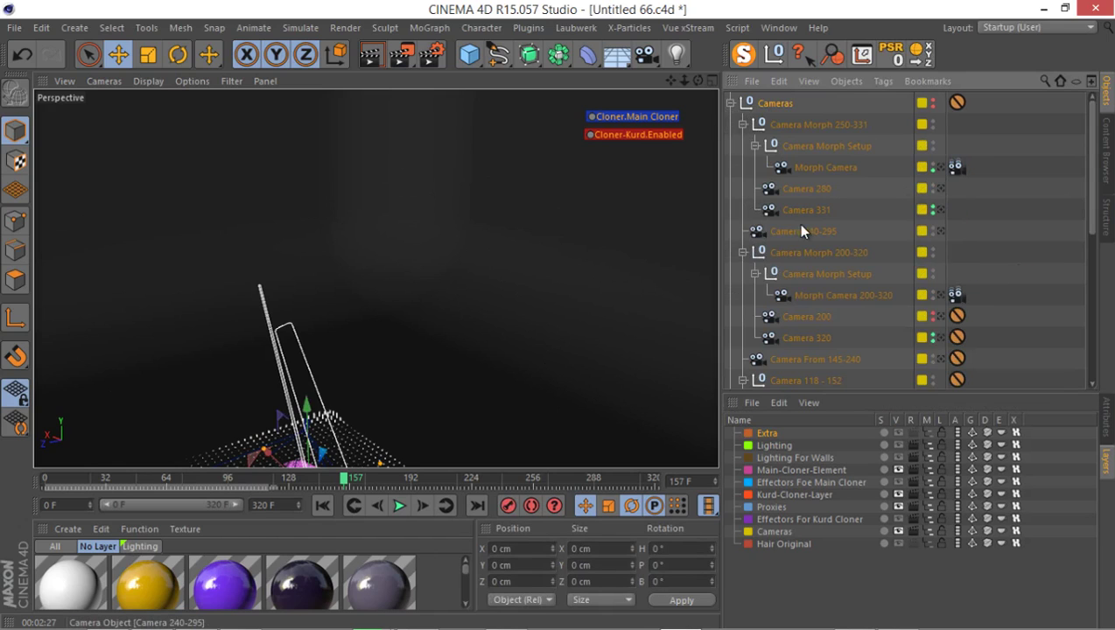
scroll(797, 225, down, 3)
scroll(798, 226, up, 3)
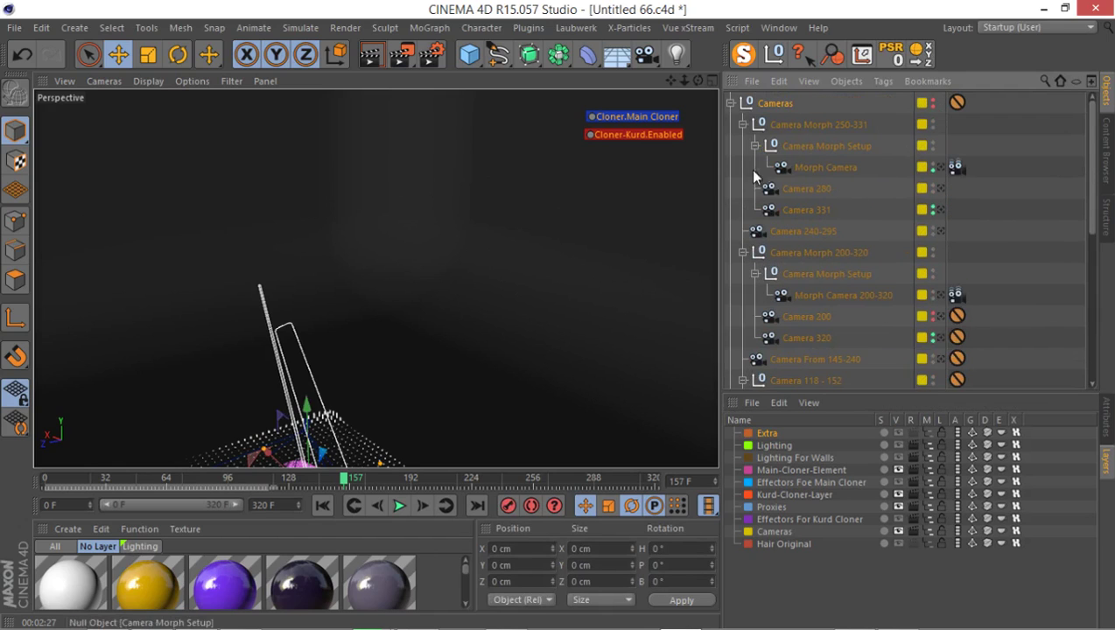
scroll(818, 256, down, 3)
alt+drag(441, 317, 411, 293)
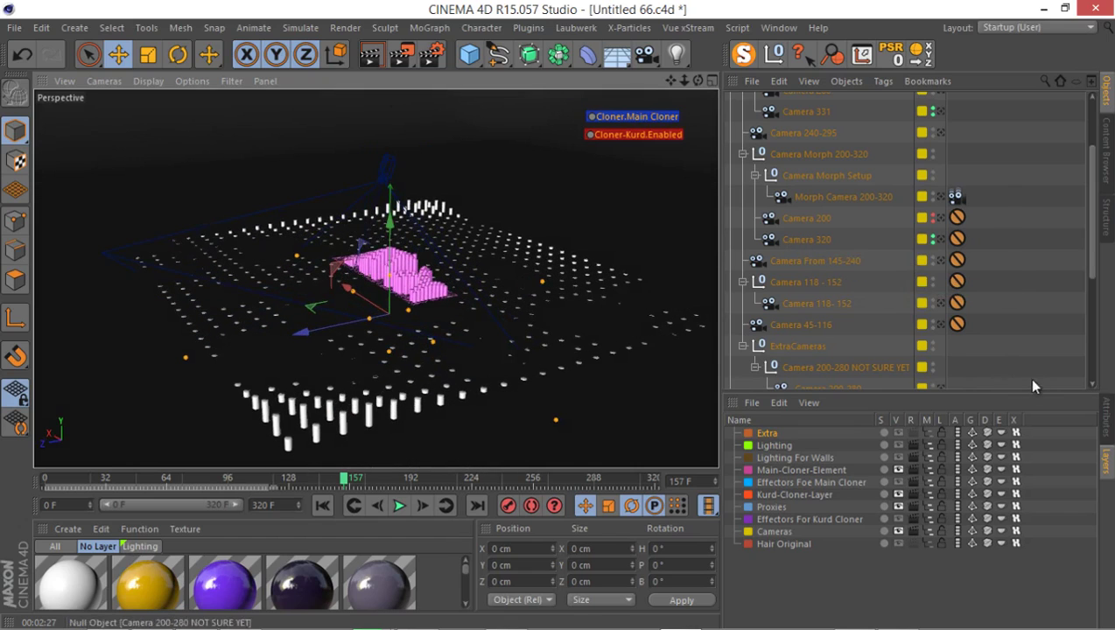
scroll(876, 263, up, 3)
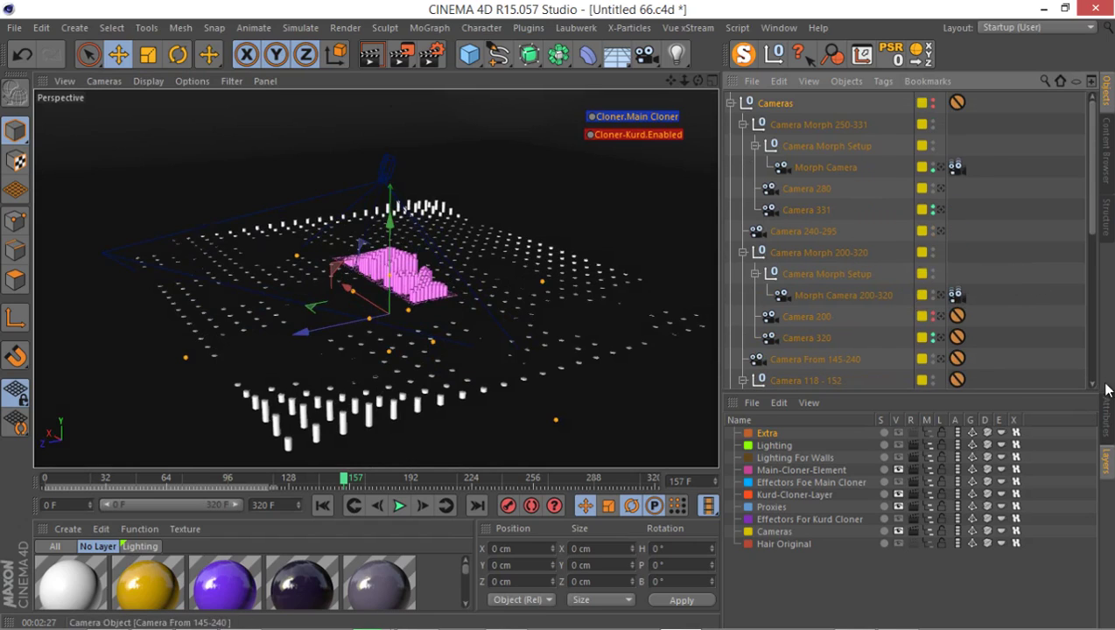
click(1109, 418)
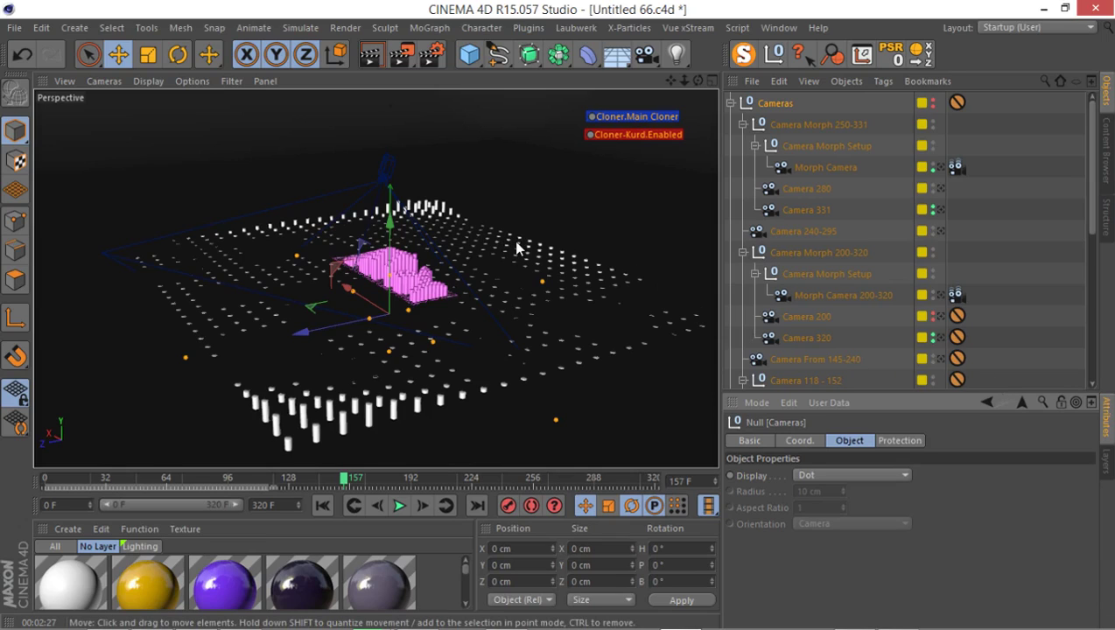
Fold the Cameras and Scene Element groups in the Object Manager.
click(730, 103)
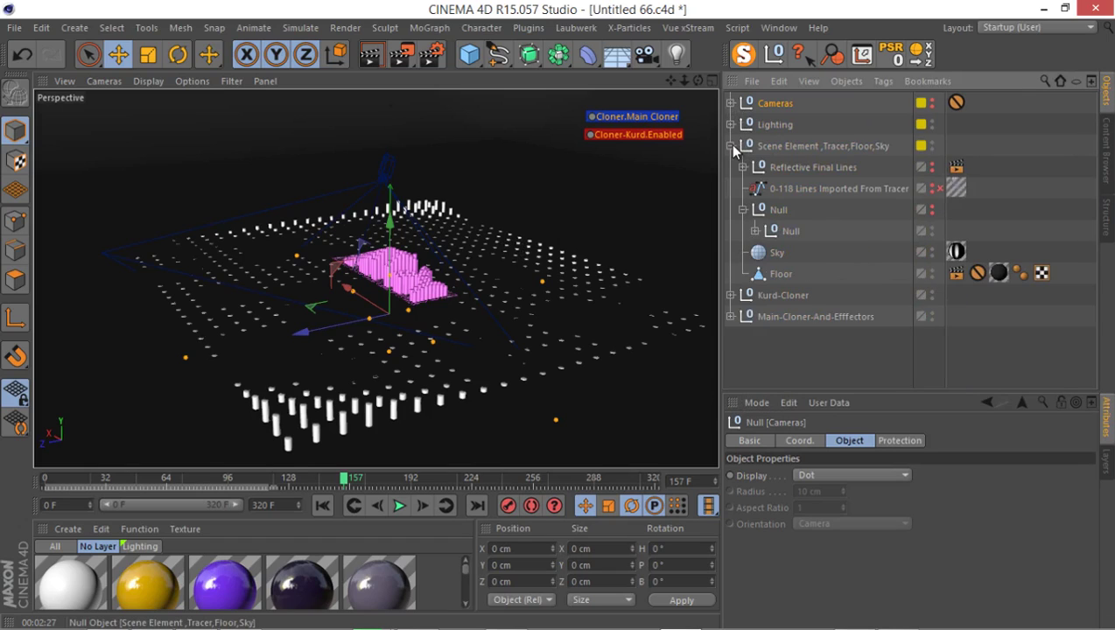
click(731, 145)
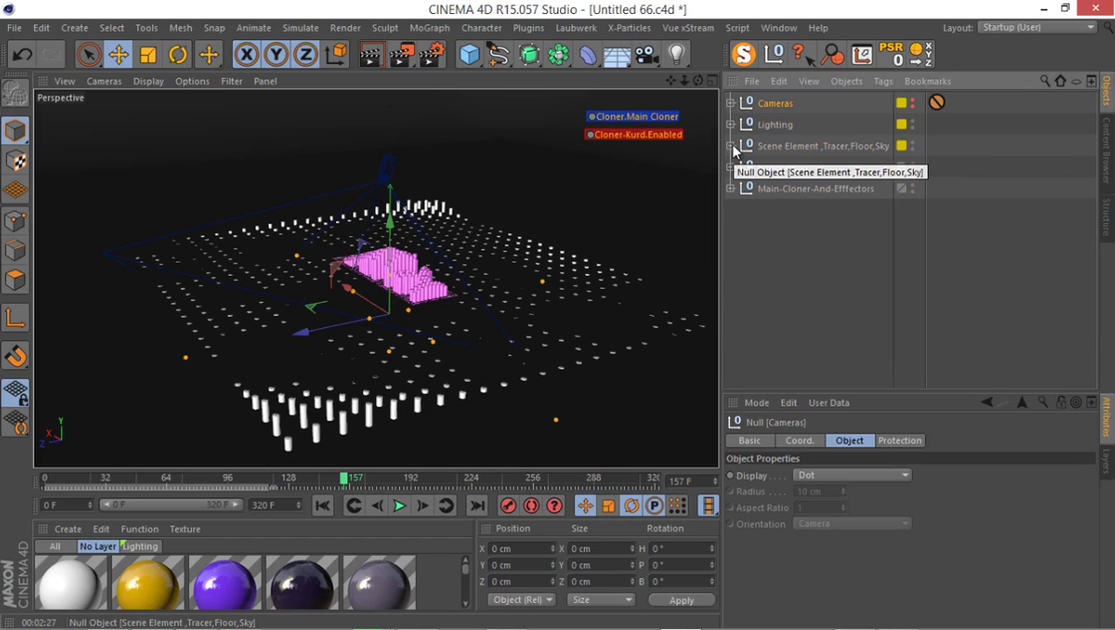